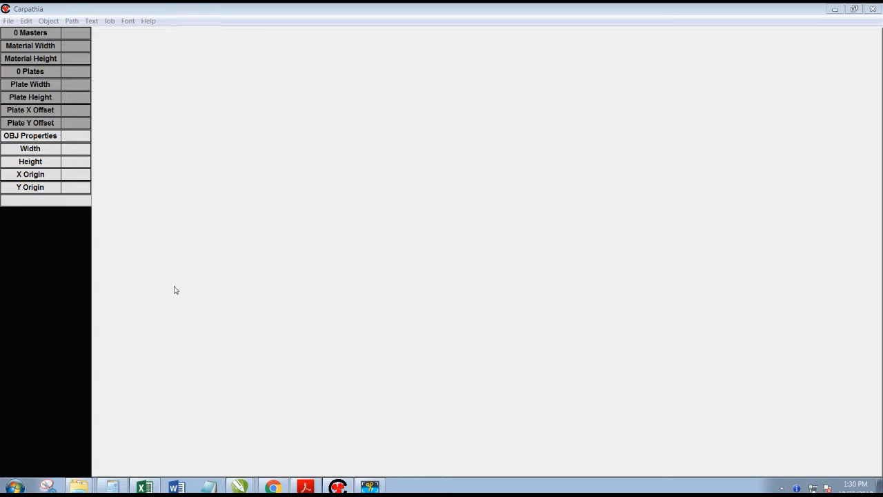
- Create a new job with plate width 3, plate height 1, material width 24 and material height 12
left_click(9, 22)
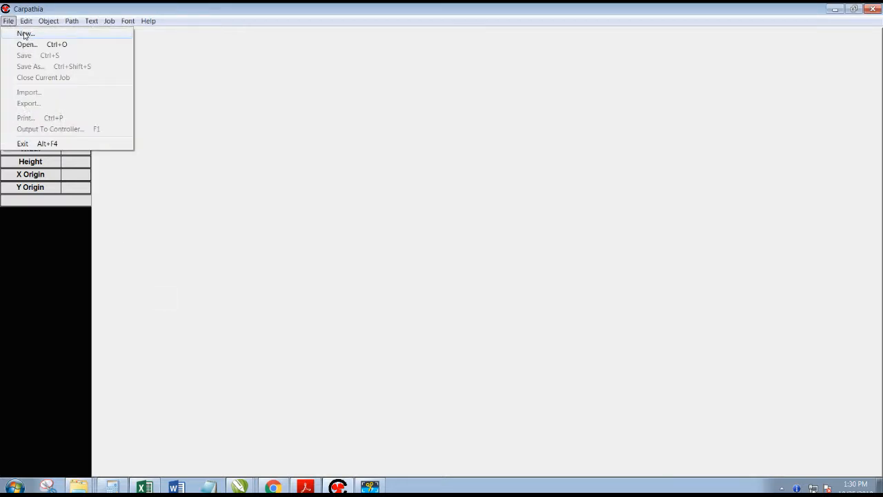
left_click(24, 35)
left_click(422, 161)
left_click_drag(423, 160, 375, 173)
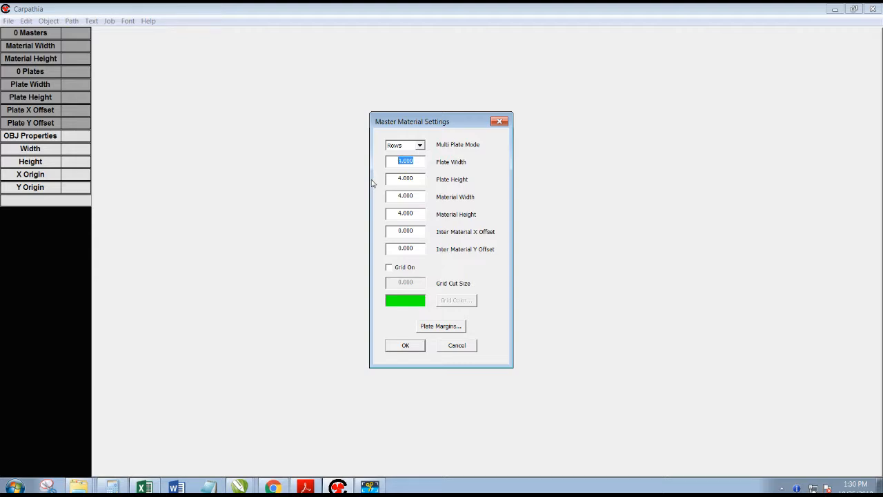
type("3")
double_click(415, 179)
type("1")
double_click(418, 196)
type("24")
double_click(414, 214)
type("12")
left_click(405, 346)
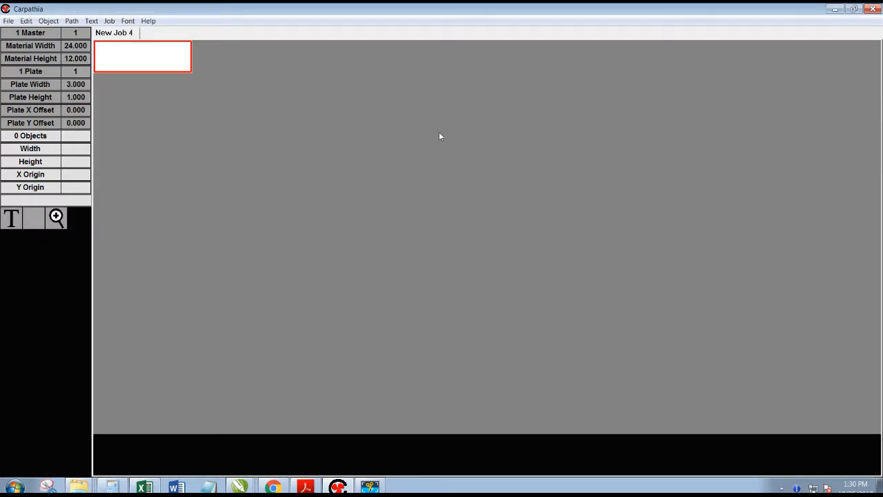
- Import the Box.cgx graphic from the Basic Shapes folder onto the plate
double_click(150, 60)
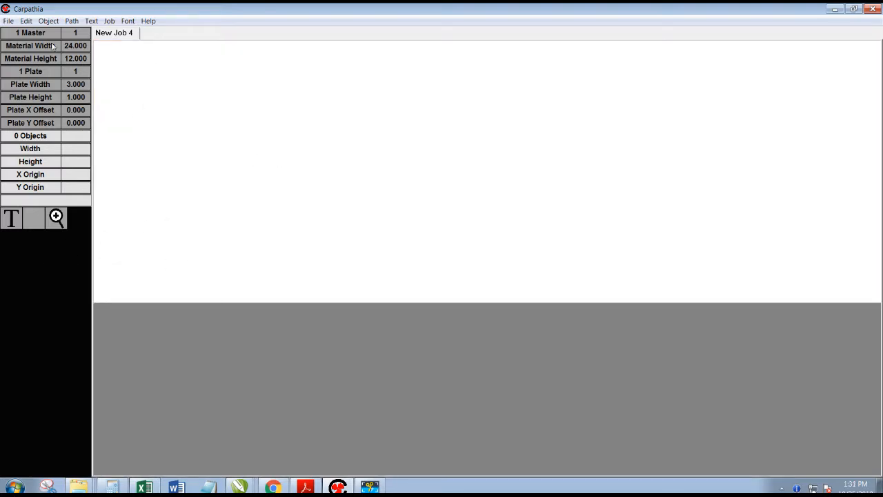
left_click(8, 21)
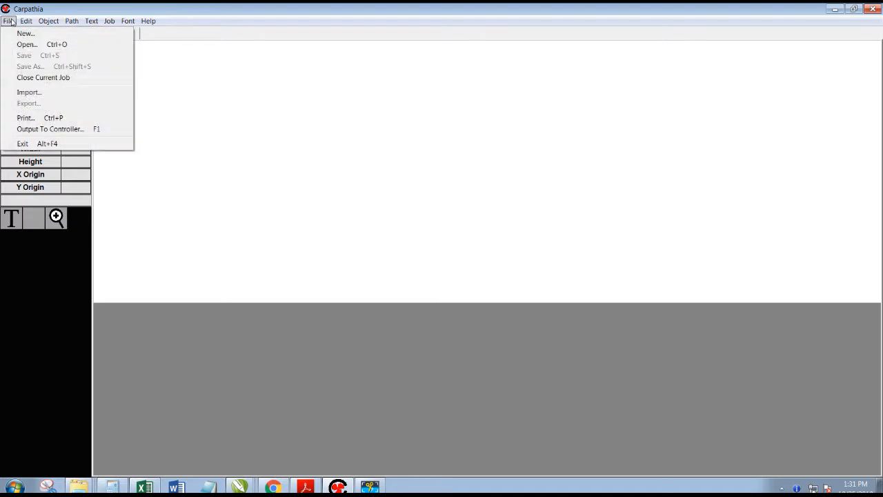
left_click(19, 92)
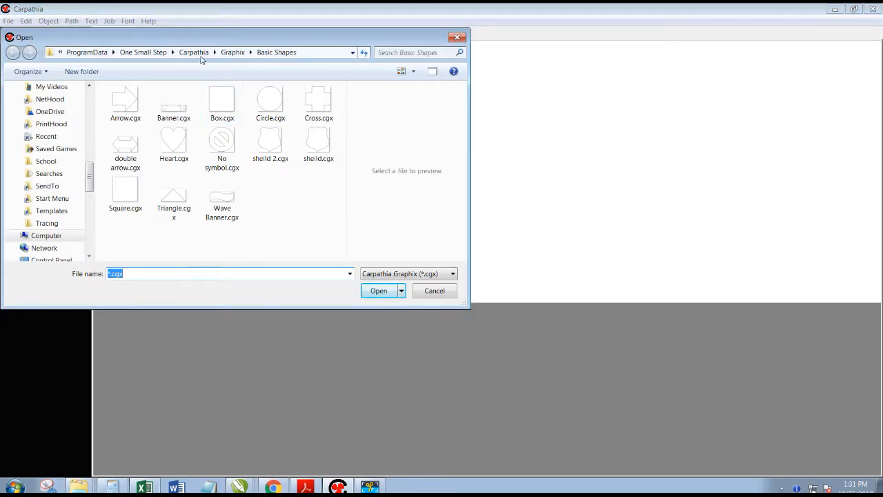
left_click(232, 53)
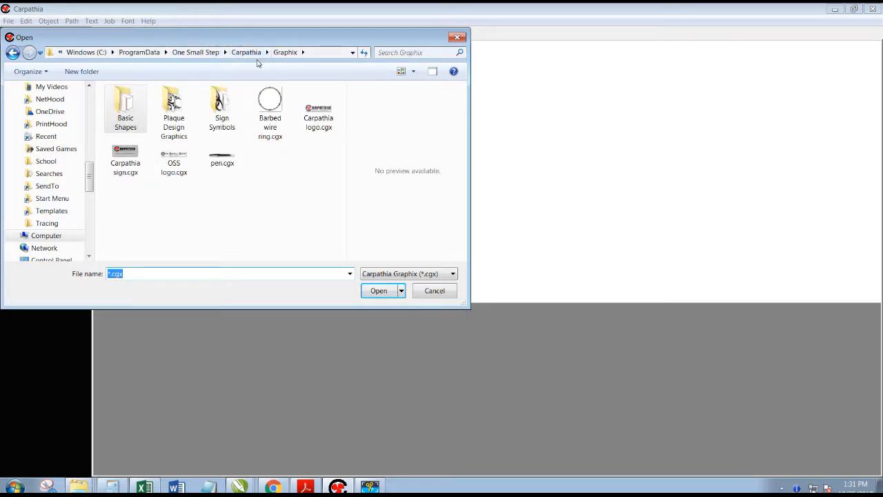
double_click(133, 113)
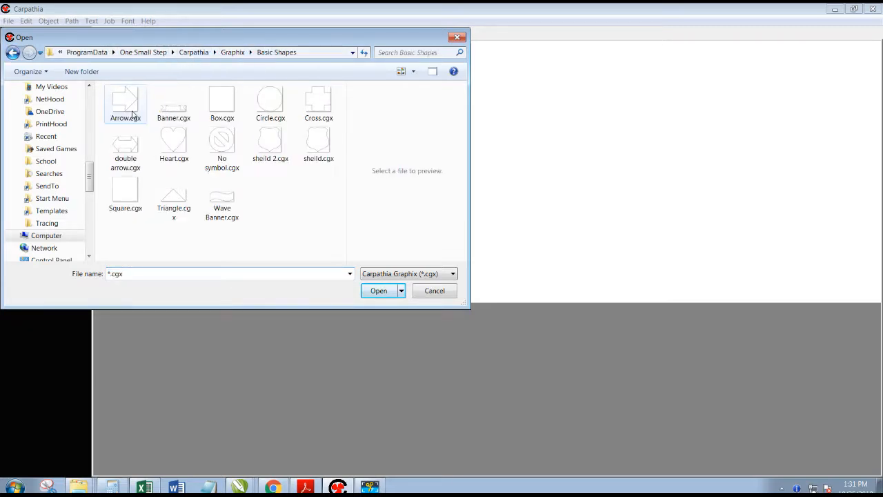
left_click(223, 107)
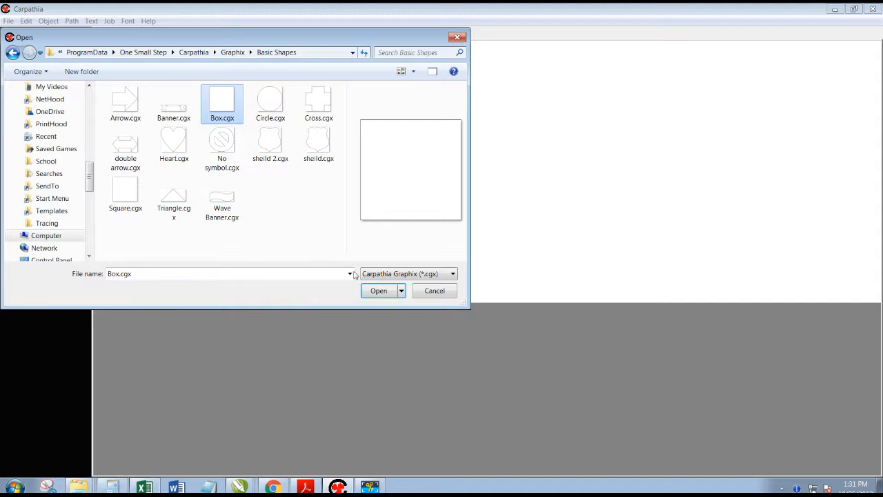
left_click(370, 292)
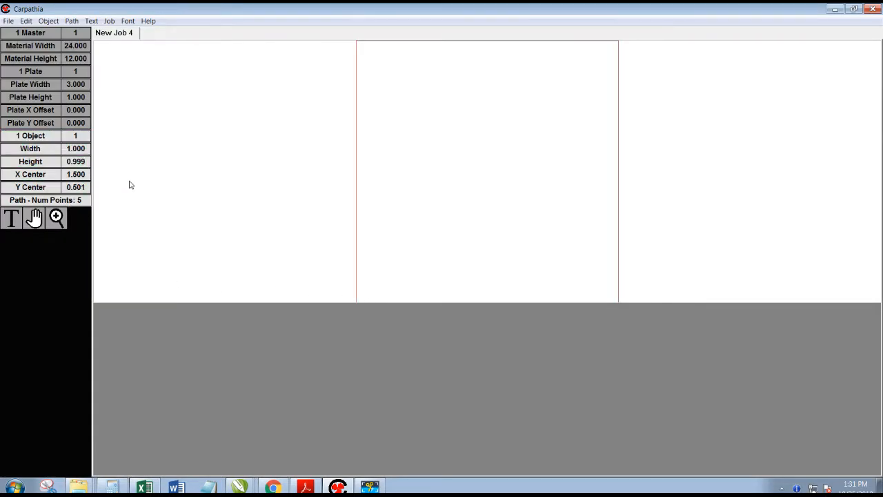
- Set the imported box's width to 2.5 and its height to 0.625
left_click(49, 156)
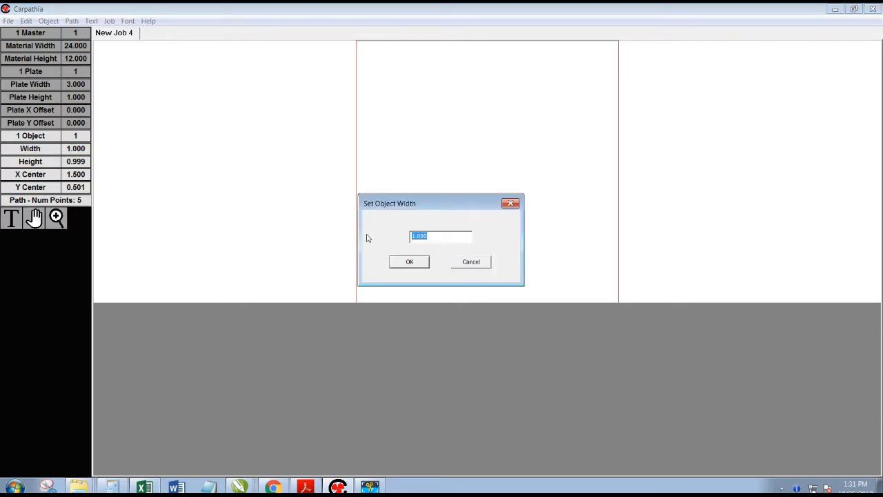
type("2.5")
left_click(395, 262)
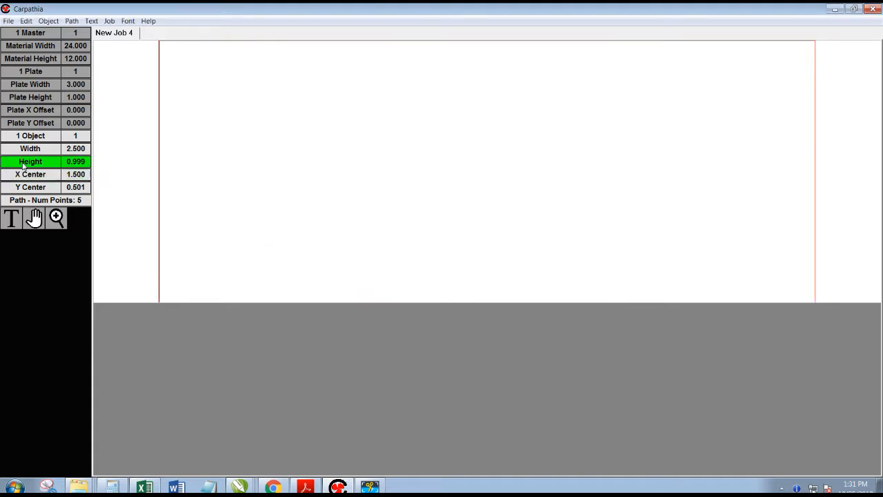
left_click(66, 161)
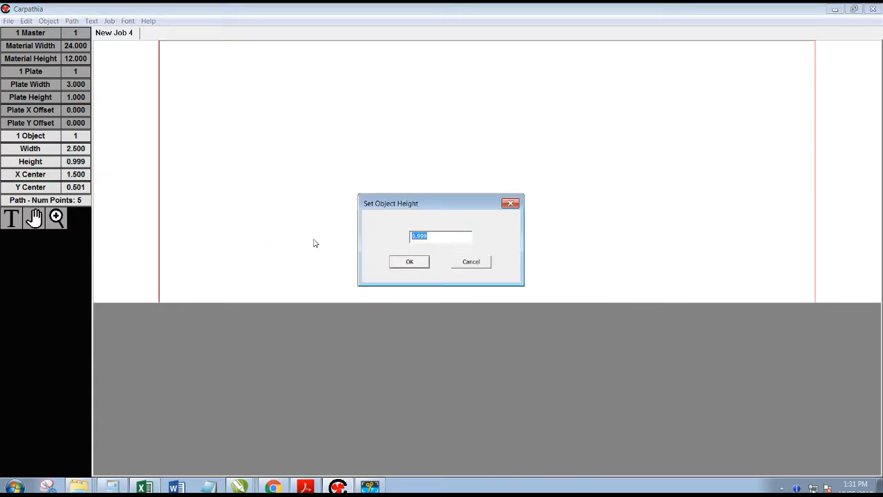
type(".625")
left_click(410, 263)
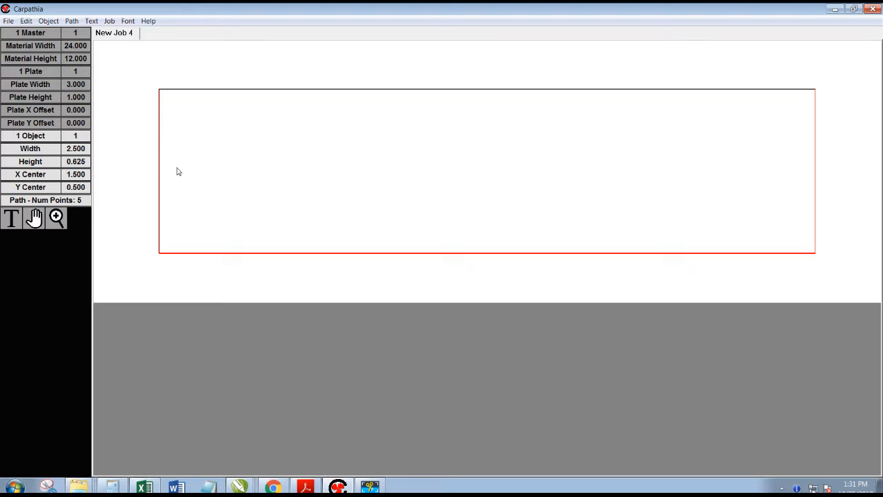
- Add the text "Name" in the True Type font Arial in the upper left part of the box
left_click(33, 220)
left_click(11, 218)
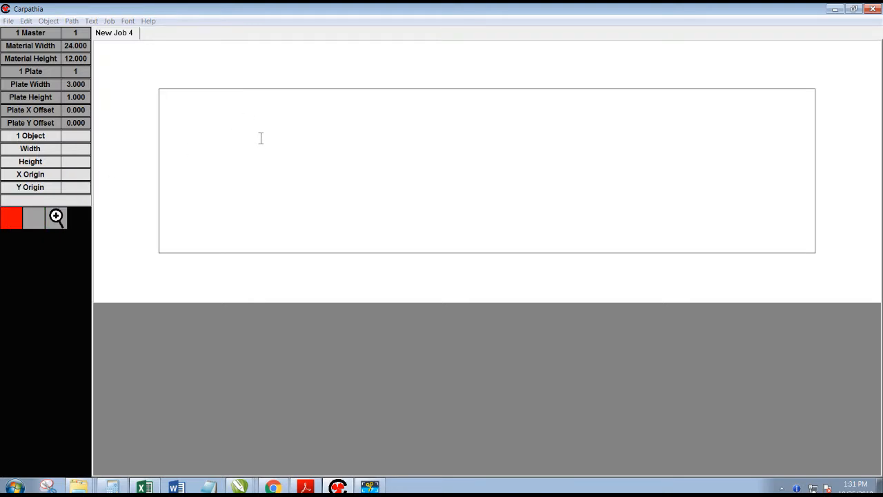
left_click(294, 138)
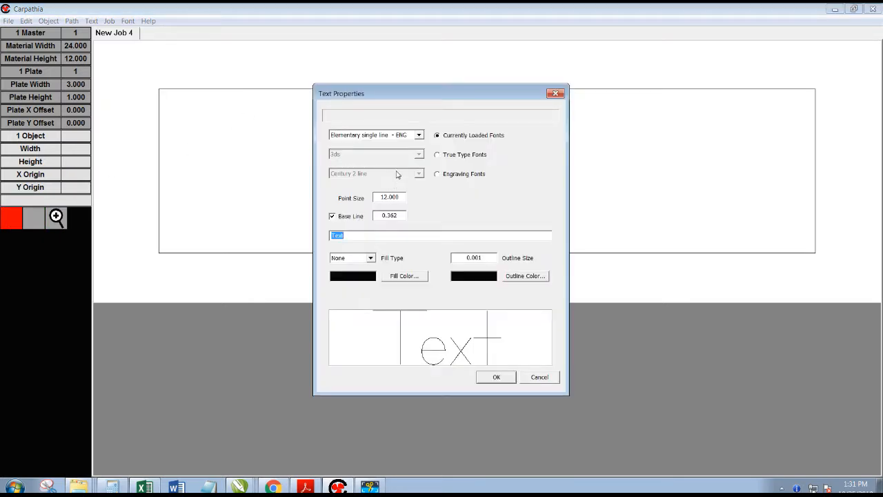
left_click(437, 155)
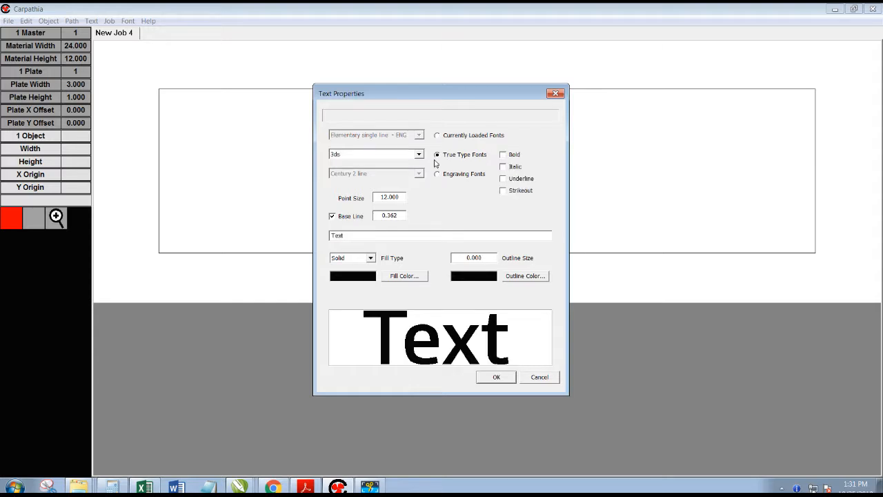
left_click(419, 154)
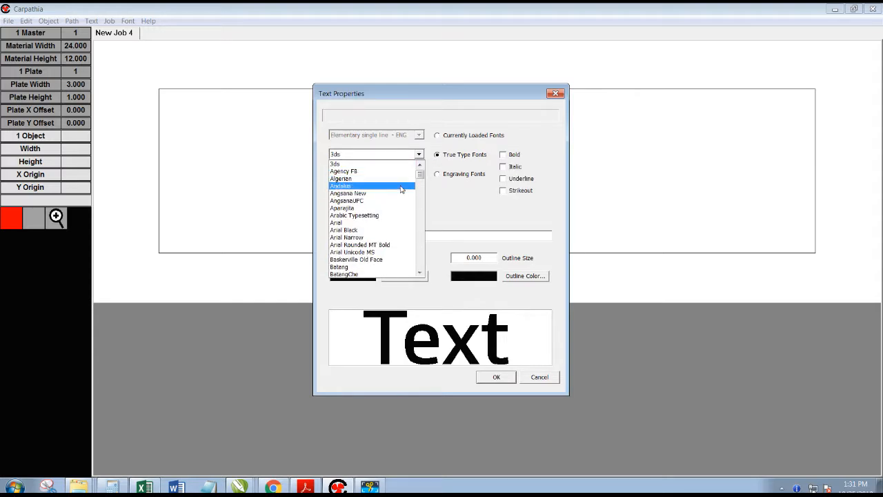
left_click(373, 221)
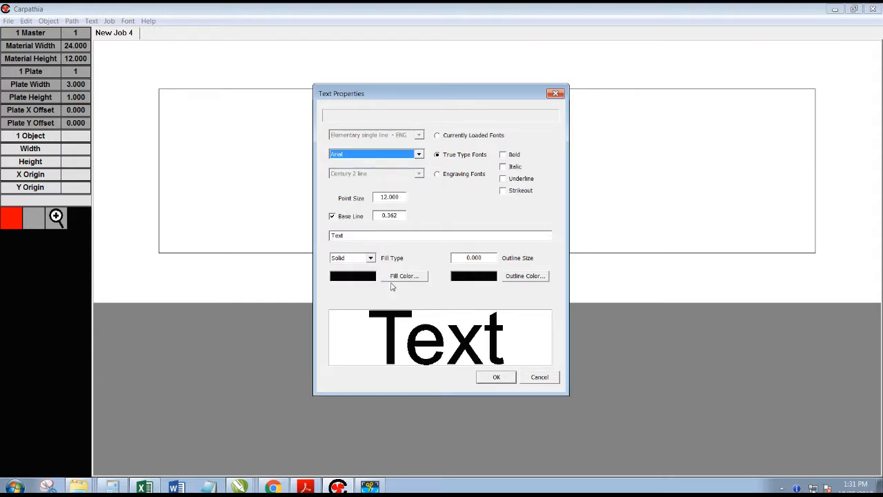
left_click_drag(343, 237, 327, 236)
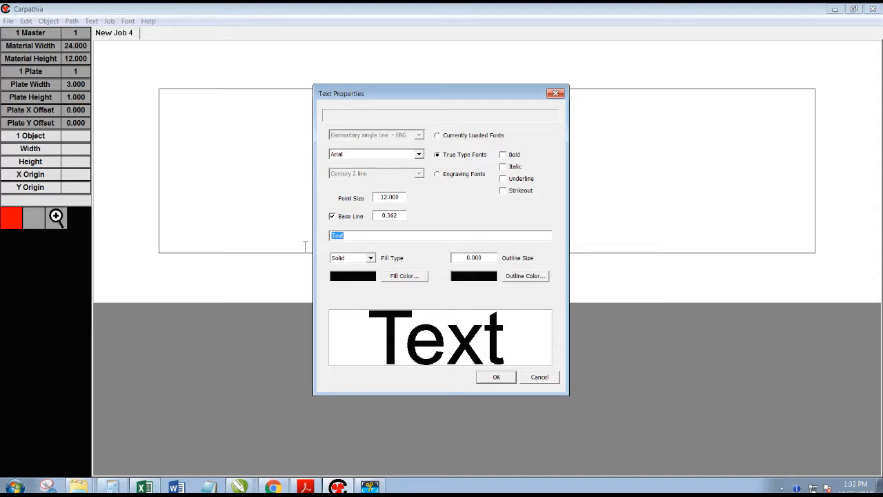
type("Nm")
key("BackSpace")
type("ame")
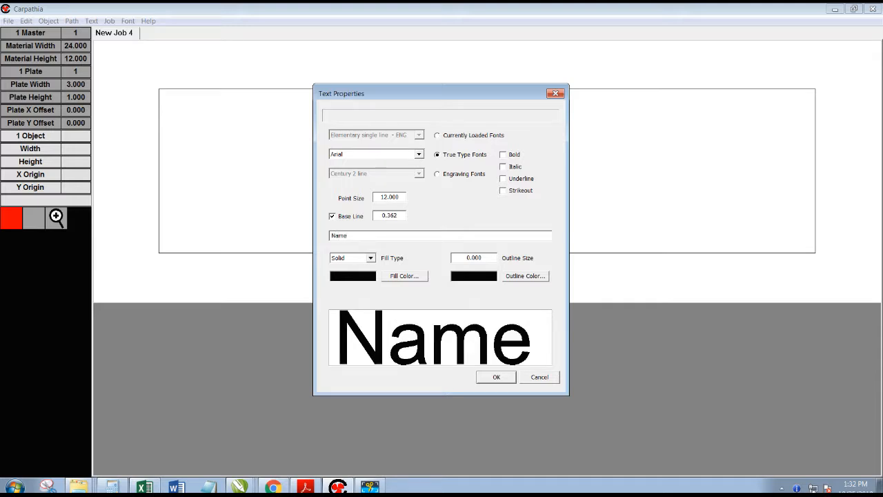
left_click(497, 381)
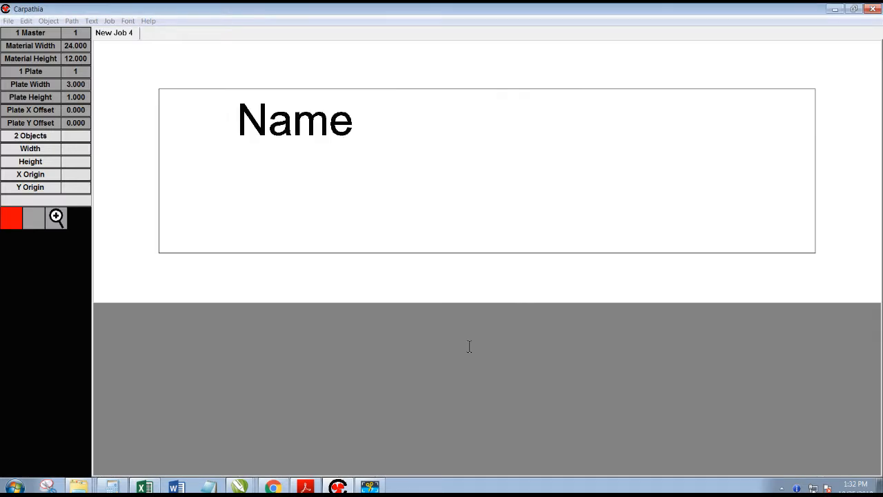
- Add a second Arial text reading "Number" below the Name text
left_click(285, 187)
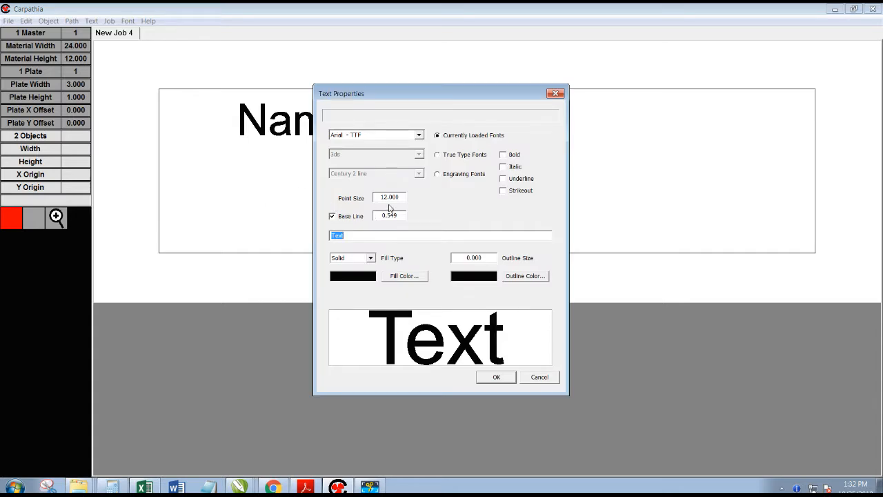
left_click_drag(354, 238, 332, 237)
type("Number")
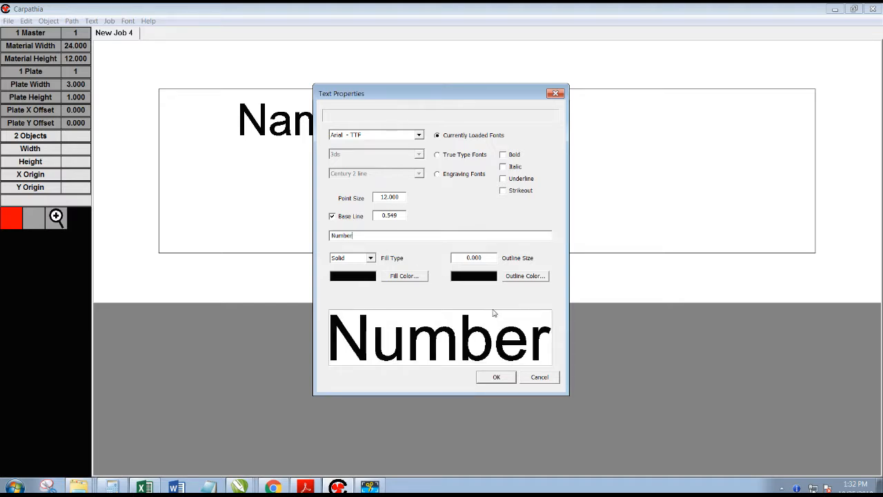
left_click(492, 377)
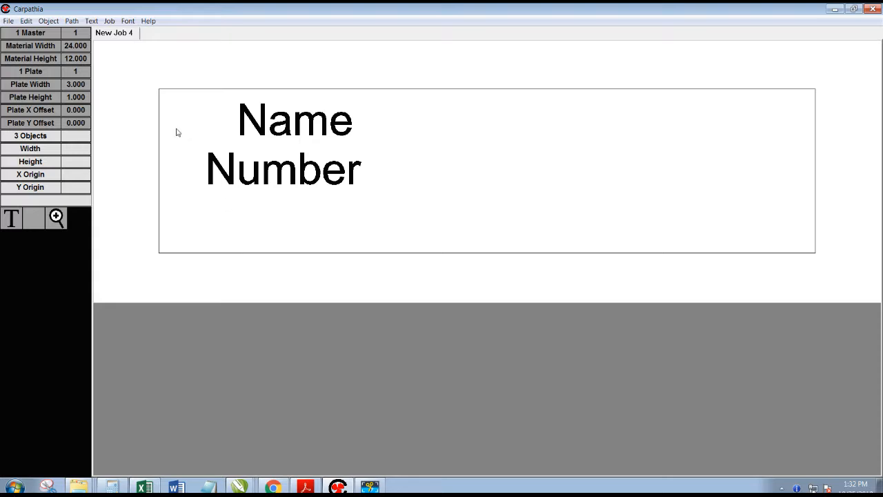
- Move the Number text down and to the right, roughly under the start of Name, centred at about X 0.84, Y 0.55
left_click_drag(170, 71, 377, 234)
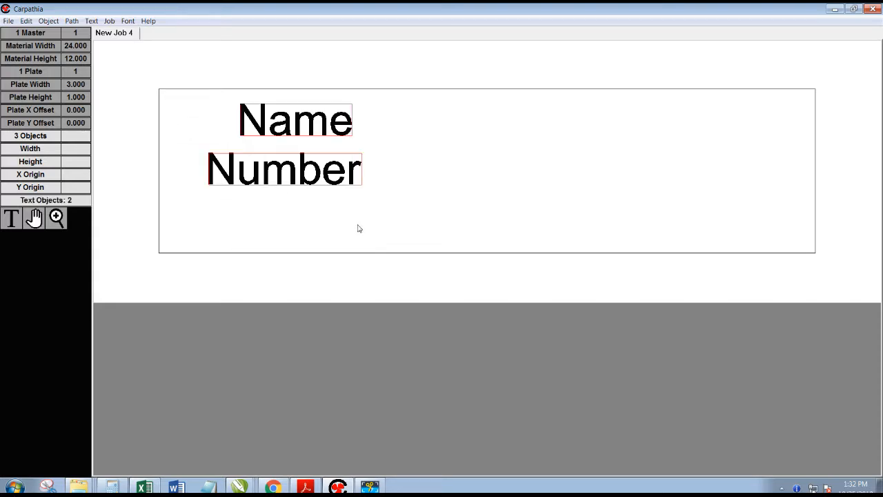
left_click(52, 221)
left_click(246, 238)
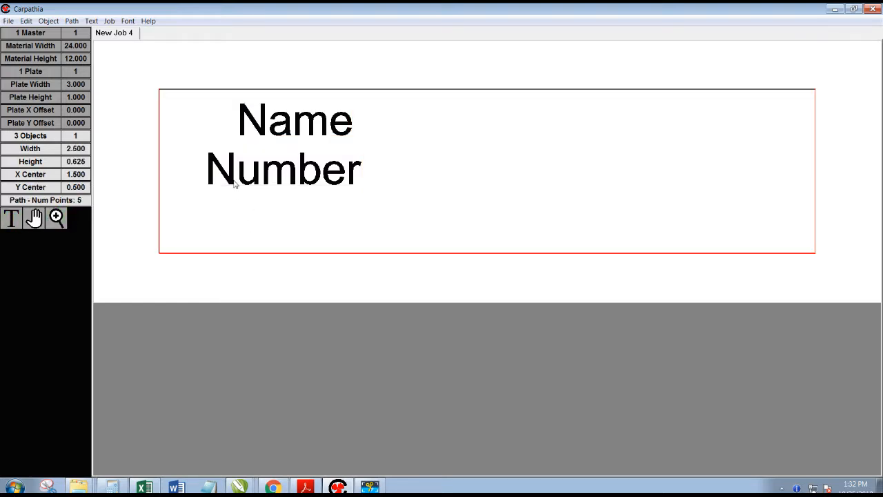
left_click_drag(184, 144, 406, 226)
left_click(34, 218)
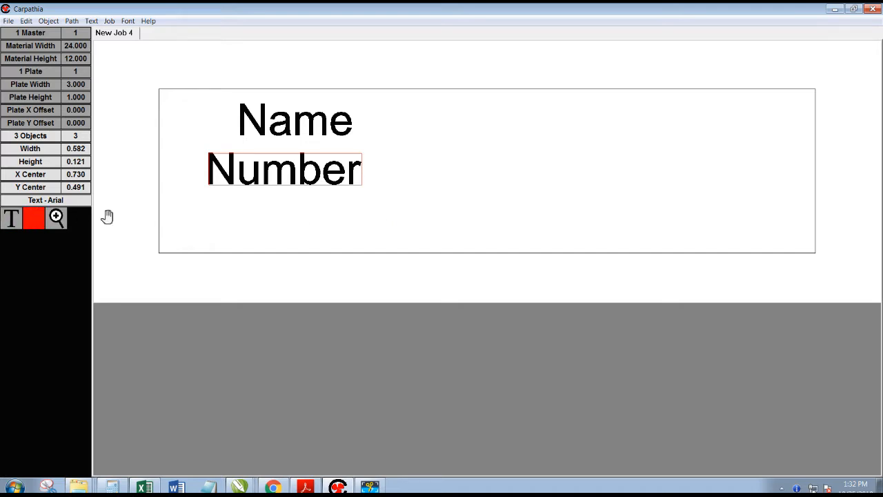
left_click(237, 188)
left_click_drag(237, 188, 261, 194)
right_click(196, 206)
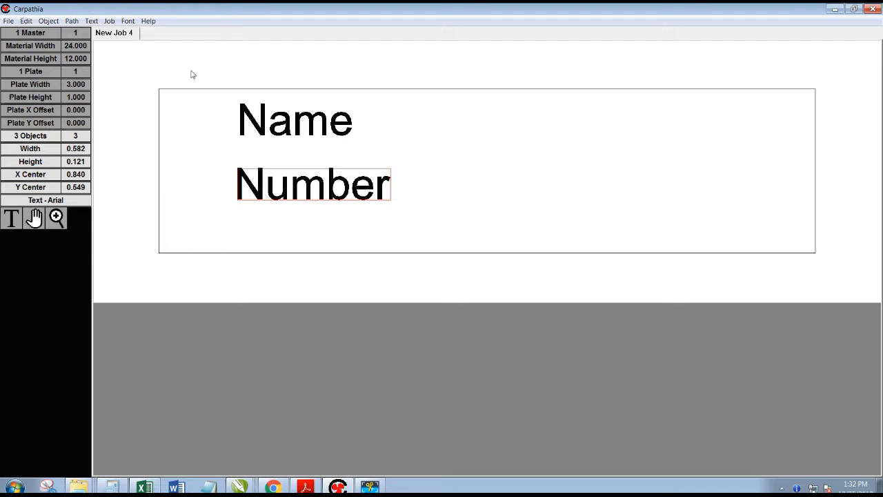
- Move the Name and Number texts together slightly down and to the left inside the box, and align their left edges
left_click_drag(198, 72, 487, 215)
left_click(32, 217)
left_click_drag(271, 166, 248, 179)
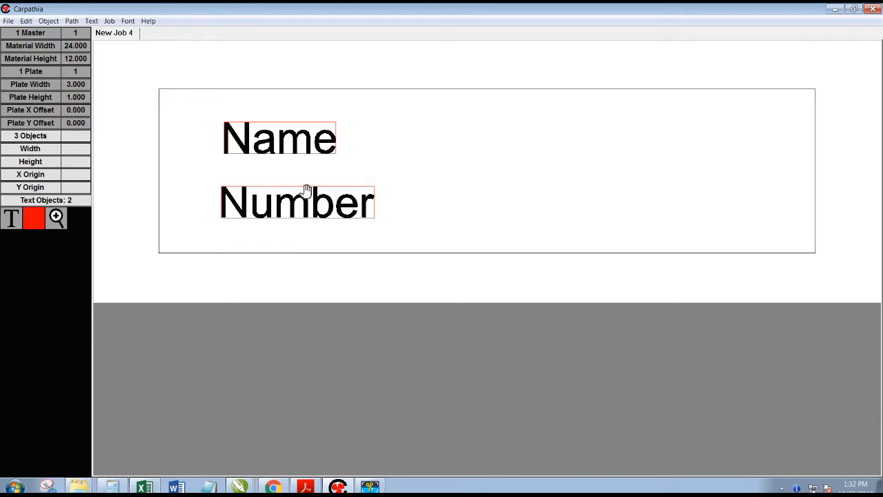
key("l")
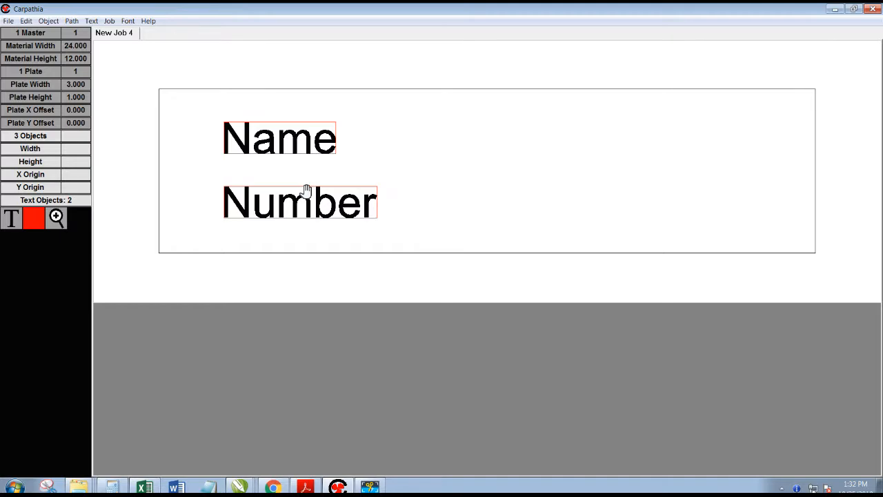
right_click(246, 67)
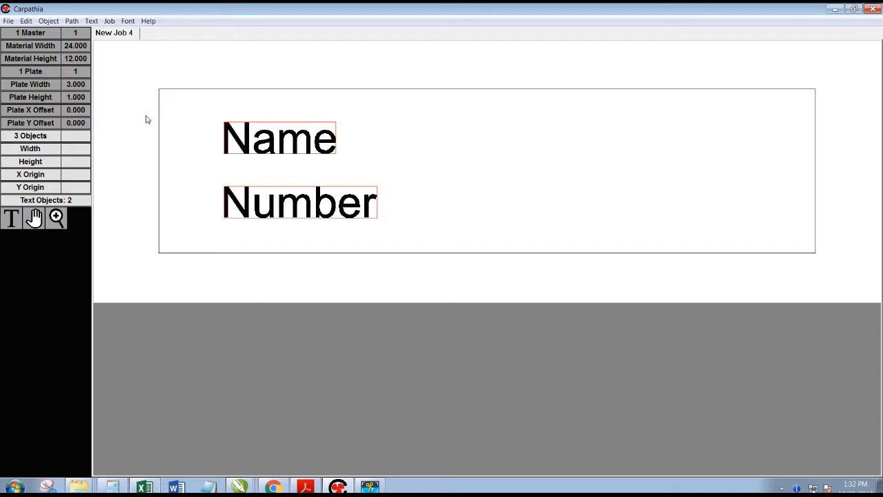
- Select the box and both texts and set their margins from the object extents
left_click_drag(144, 68, 862, 278)
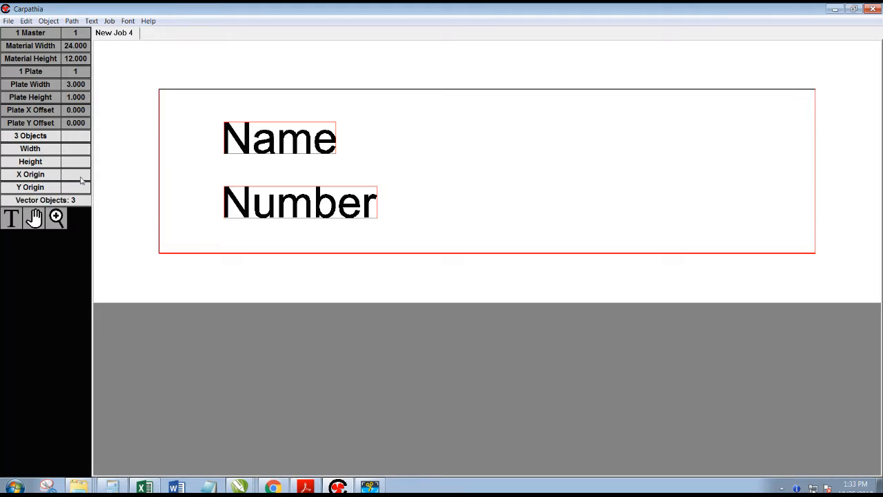
left_click(41, 136)
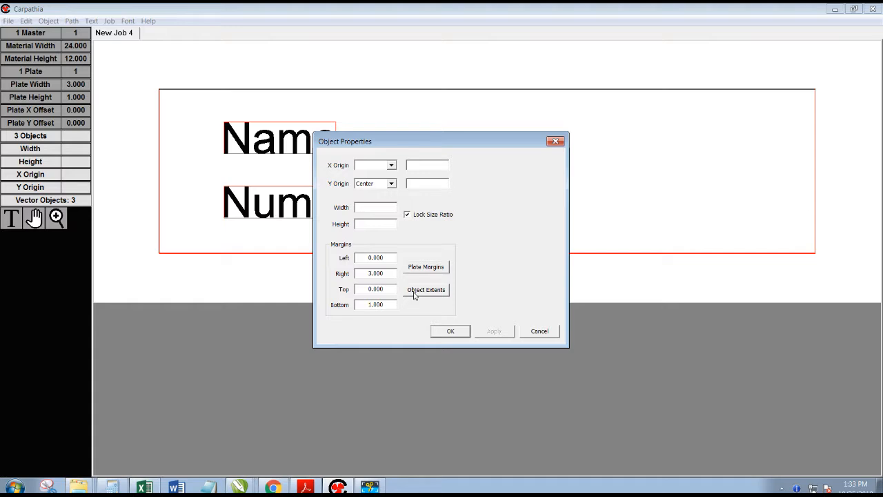
left_click(423, 290)
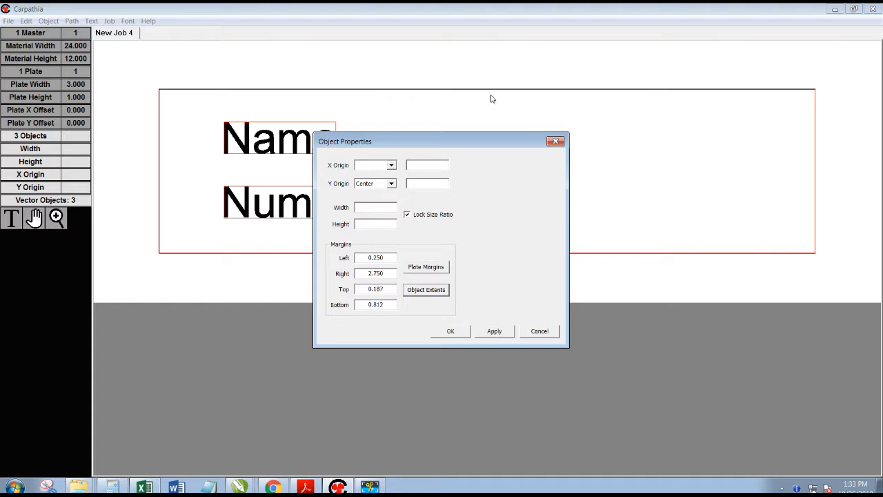
left_click(458, 334)
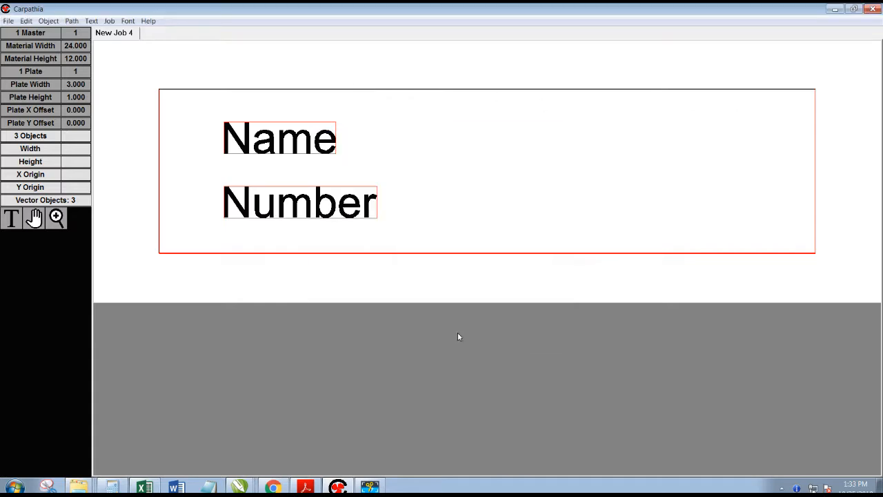
- Set the left margin of the Name and Number texts to 0.625, keeping the box unselected, and review their object properties
left_click(244, 77)
left_click_drag(212, 70, 403, 254)
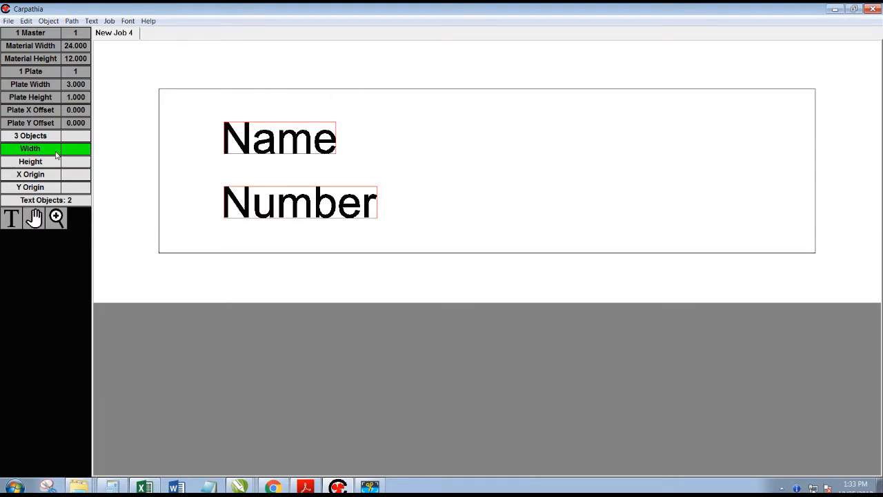
left_click(30, 136)
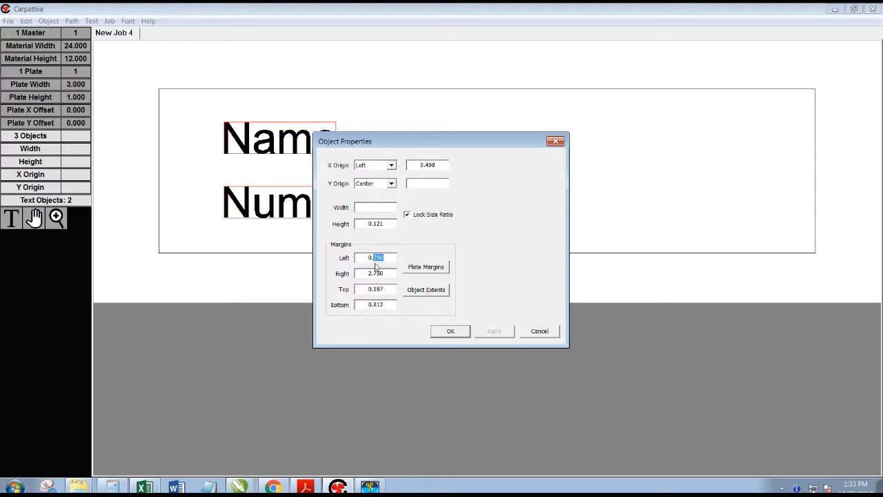
type("625")
left_click(442, 331)
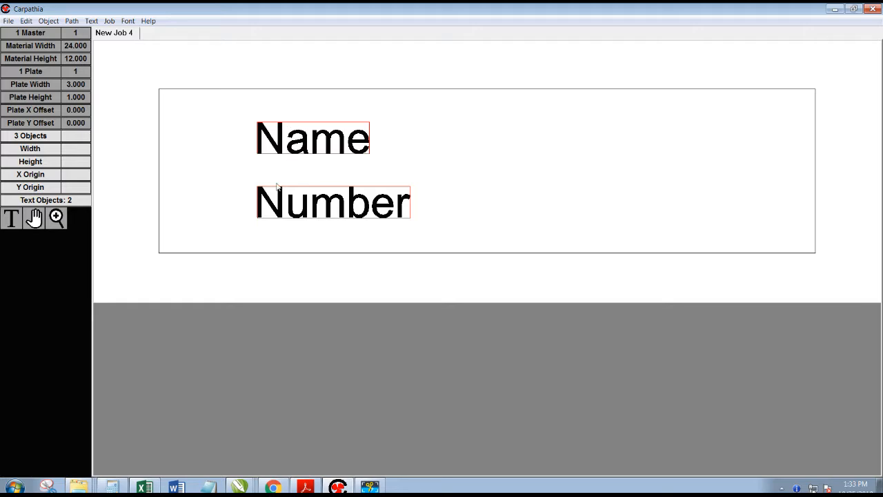
left_click(12, 138)
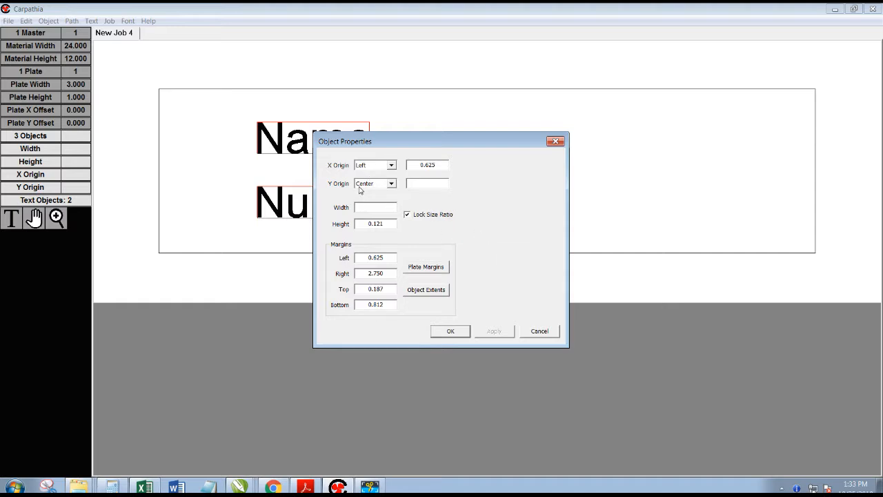
left_click(450, 332)
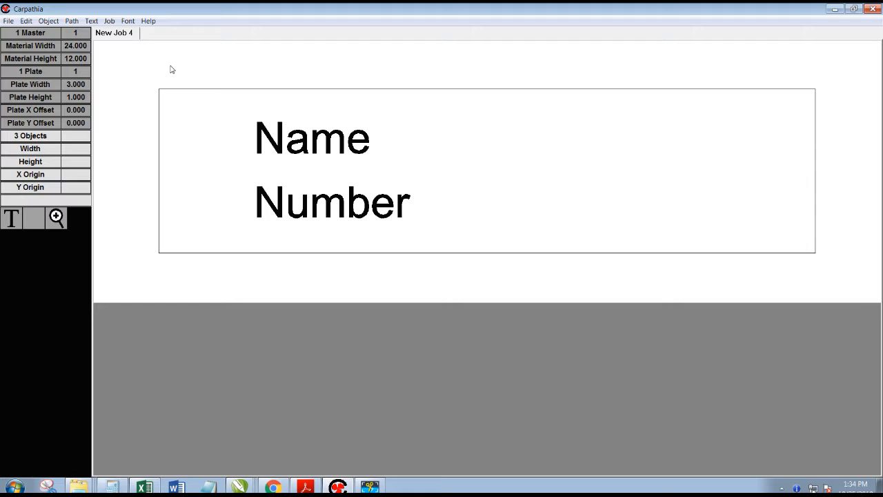
- Save the job under the new name "combined job" in the Jobs folder
left_click(8, 20)
mouse_move(26, 21)
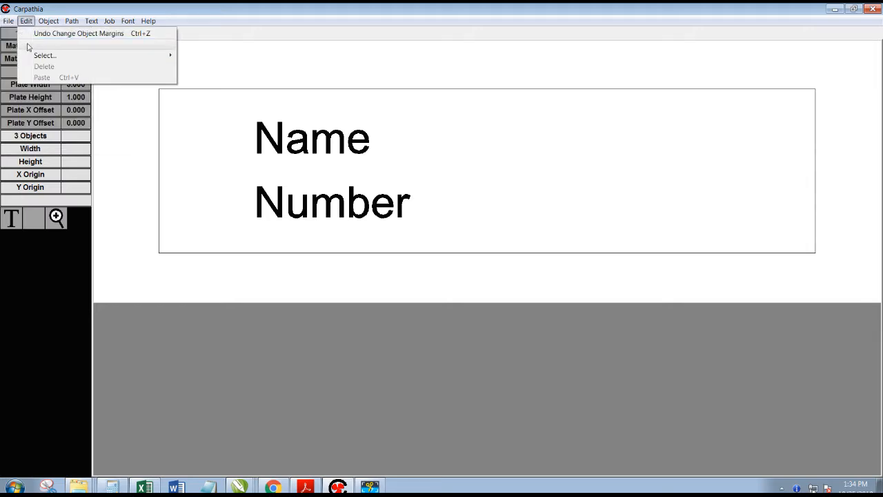
left_click(19, 55)
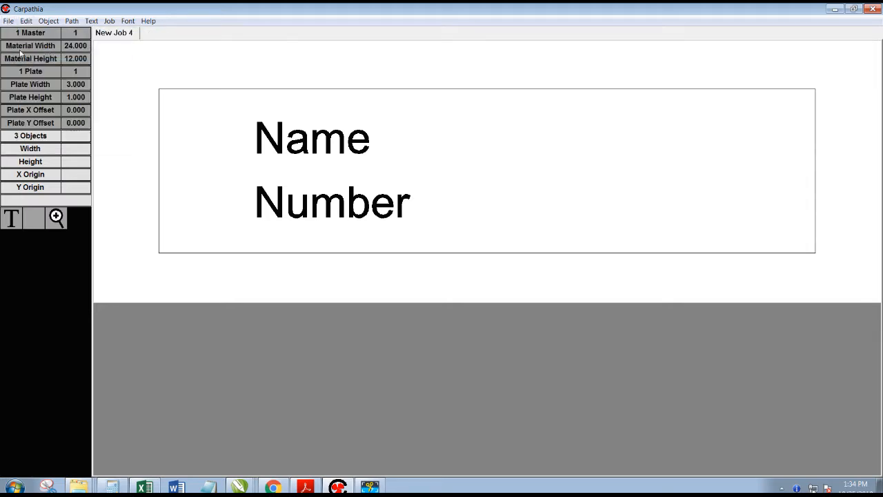
left_click(9, 20)
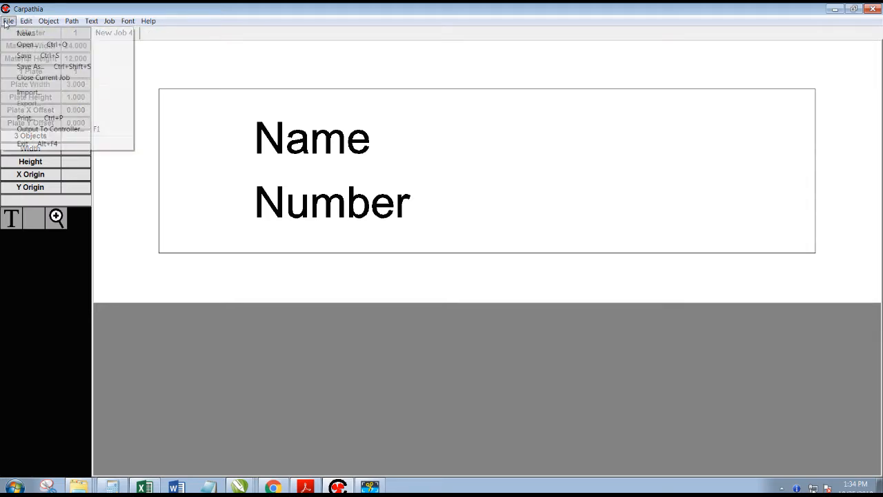
left_click(28, 67)
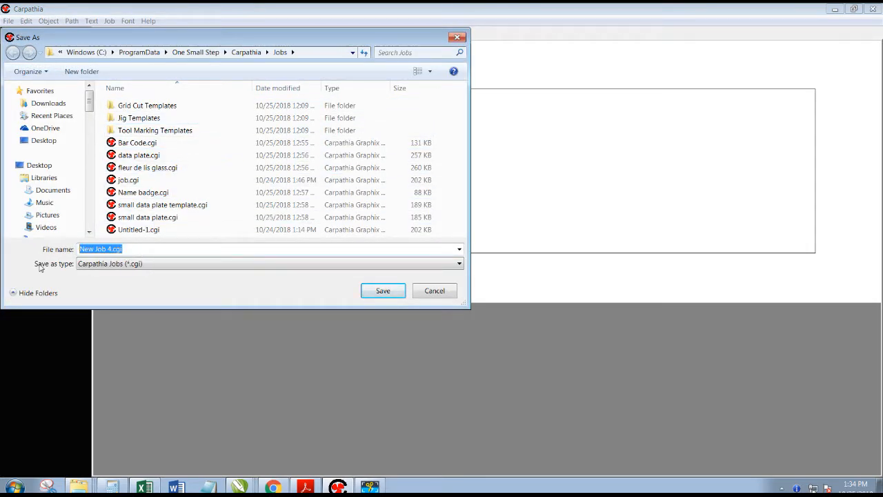
type("combined job")
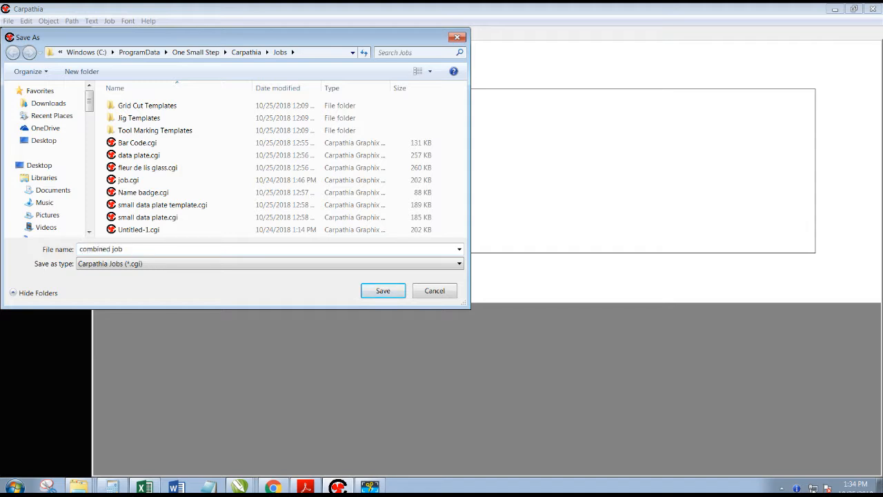
left_click(383, 290)
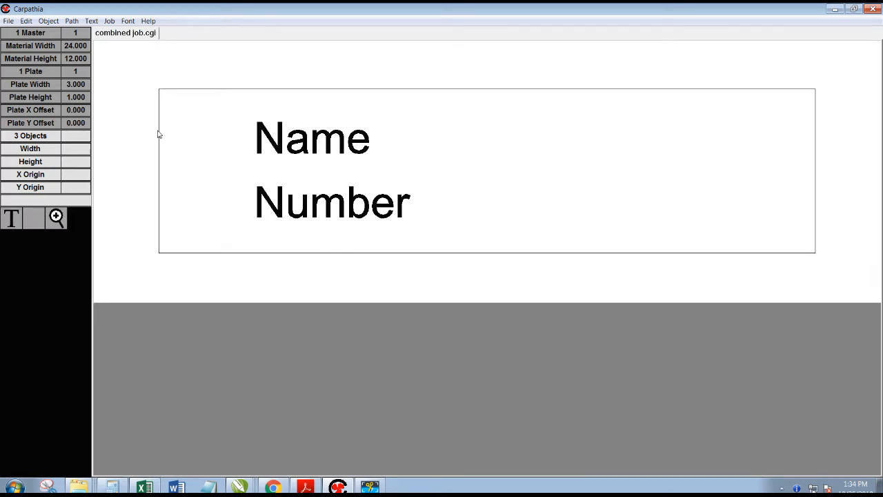
- Delete the Name and Number texts from the plate and duplicate the remaining box-only plate to make 101 plates
left_click_drag(200, 69, 465, 232)
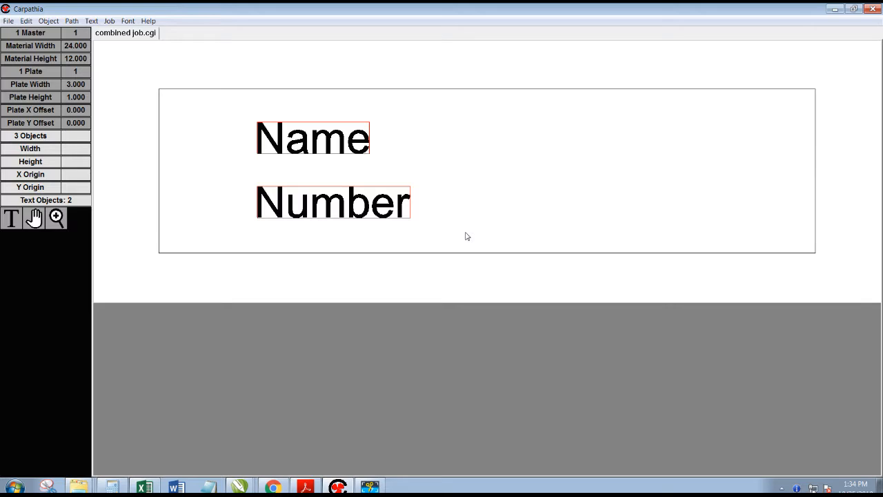
key("Delete")
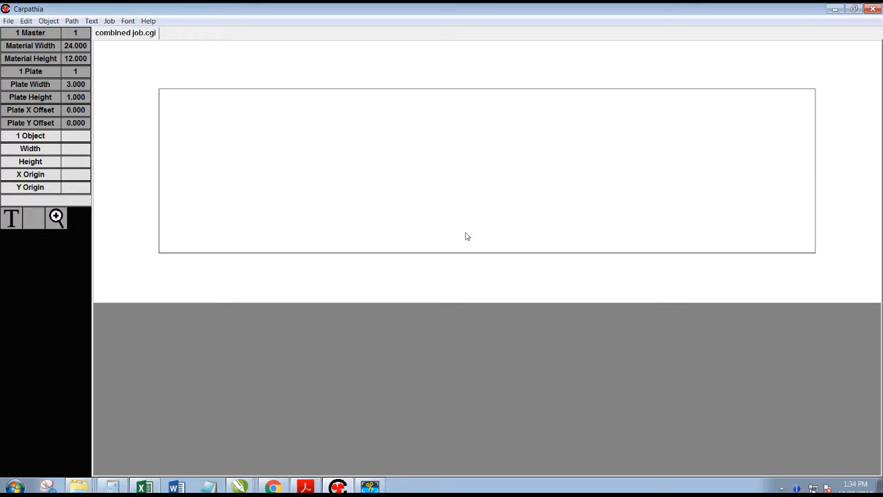
left_click(112, 21)
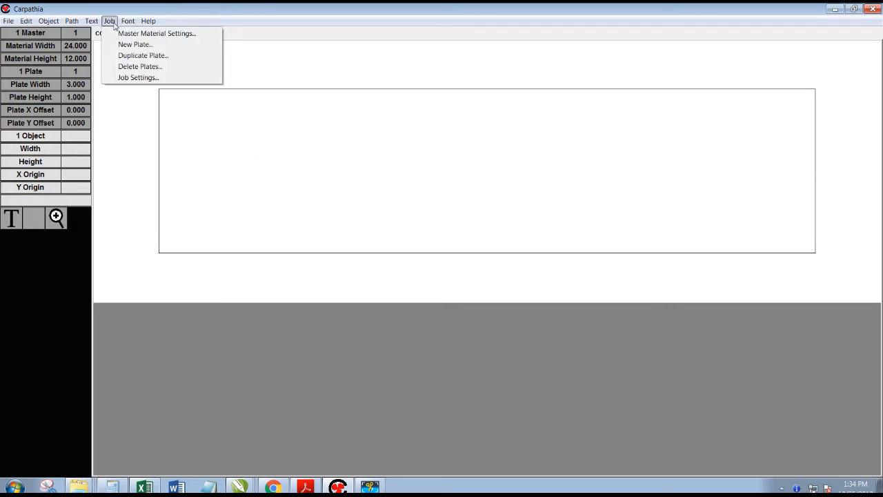
left_click(127, 60)
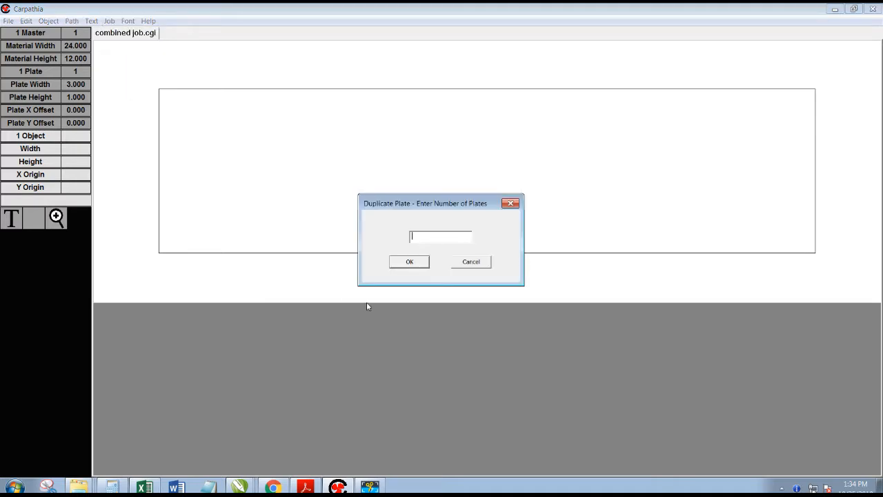
left_click(407, 263)
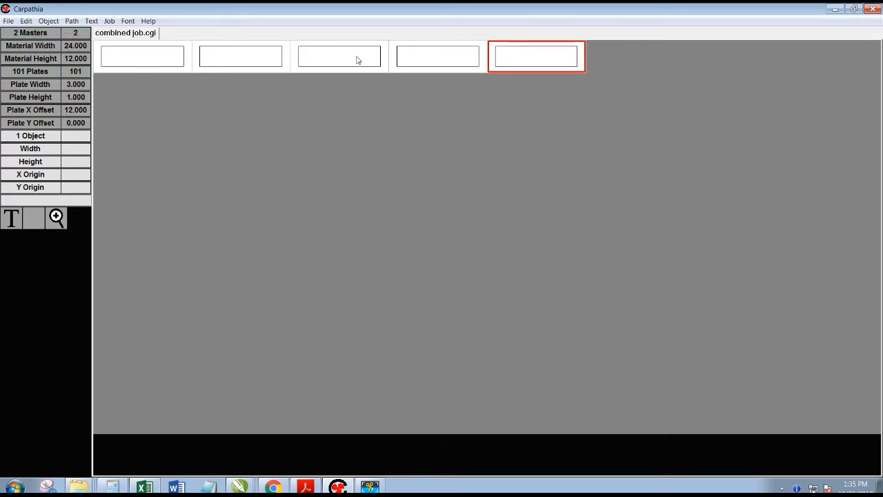
- Delete the surplus plates on the second master, starting from plate 97, to keep only 96 plates on one master
double_click(157, 67)
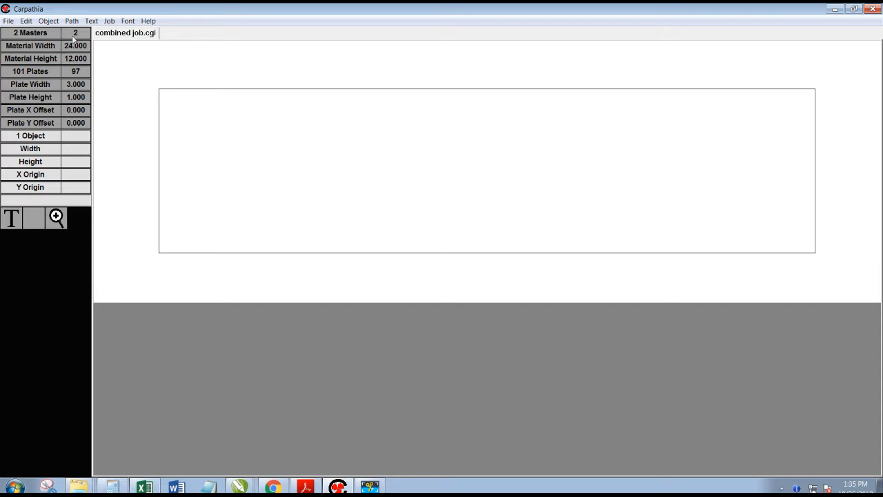
left_click(110, 21)
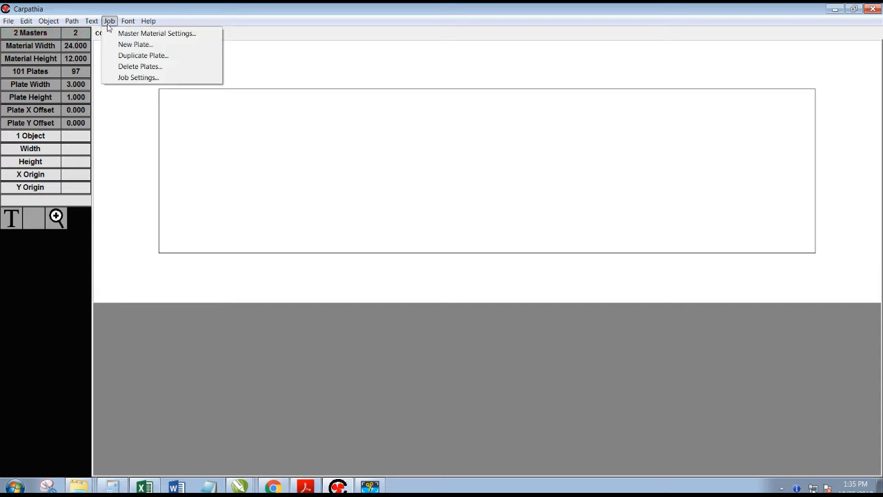
left_click(123, 67)
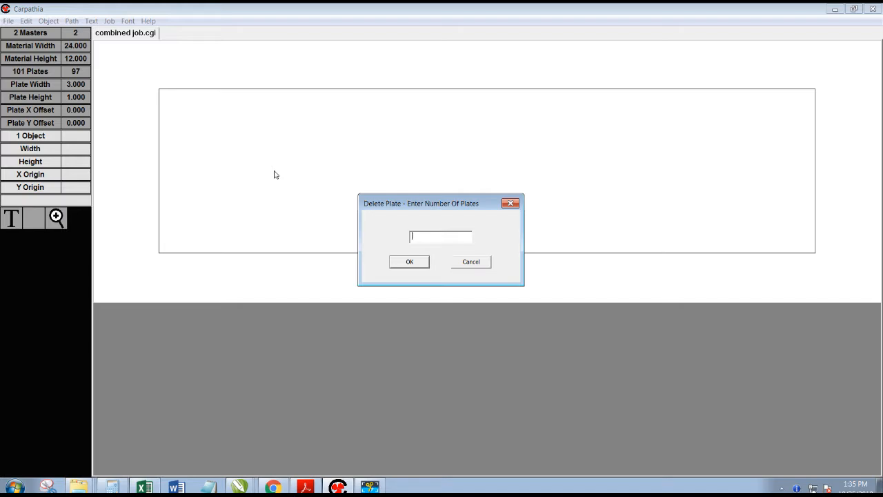
left_click(409, 262)
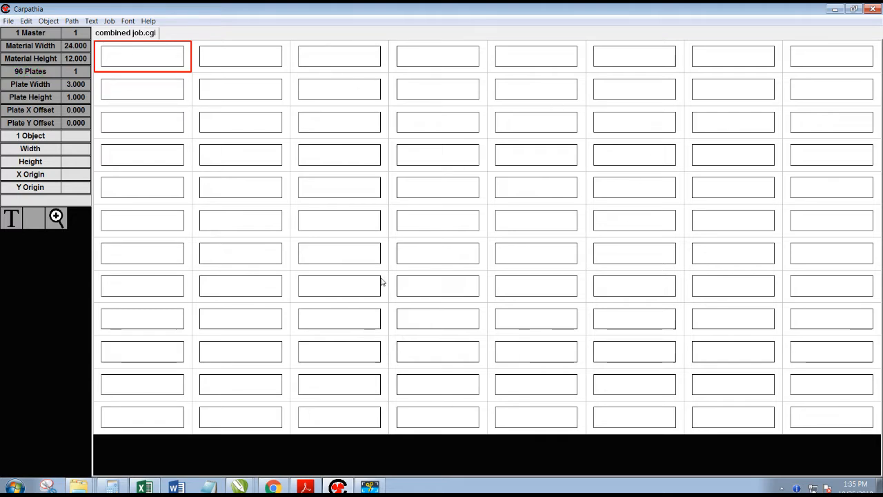
- Save the 96-plate job as a separate file named "fixture job"
left_click(14, 22)
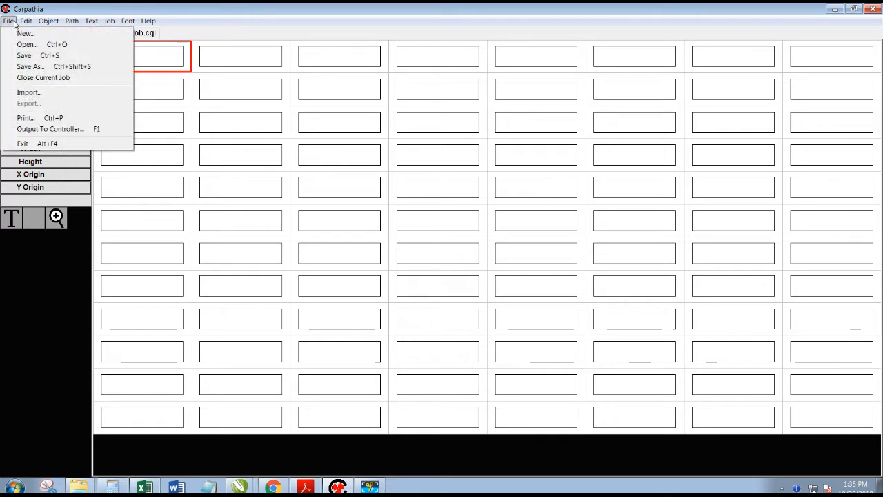
left_click(31, 67)
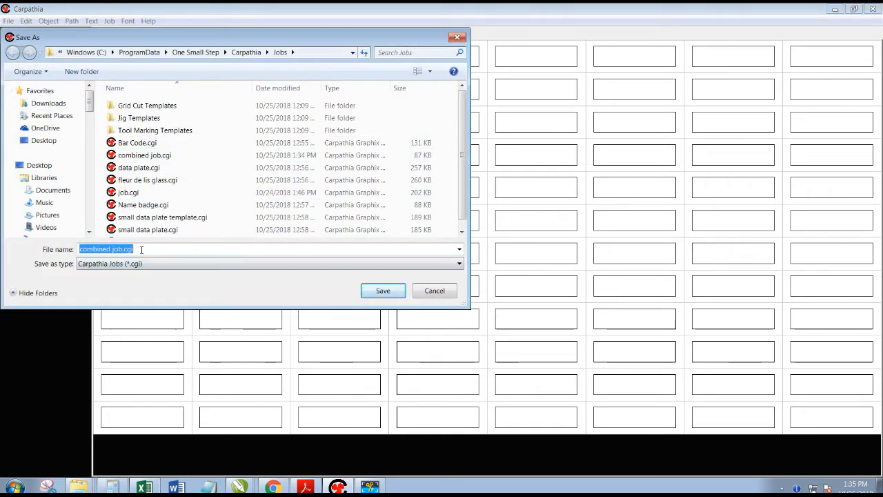
left_click_drag(141, 249, 20, 258)
type("fixtu")
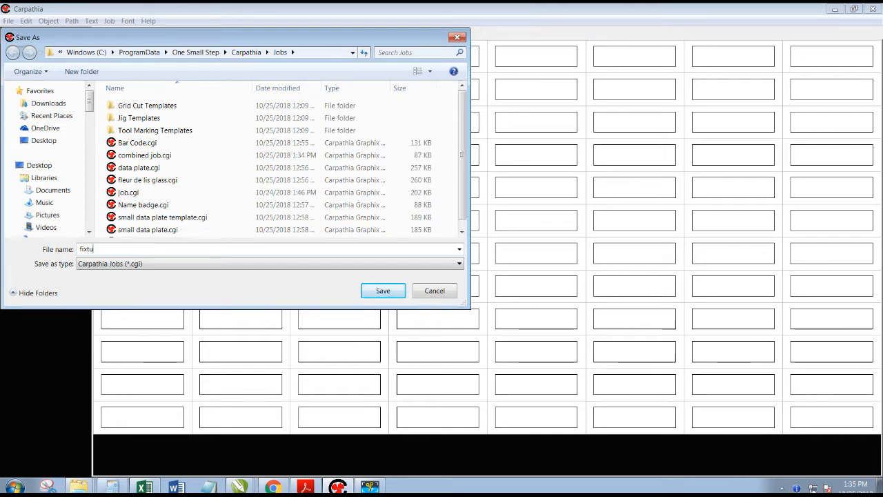
type("re job")
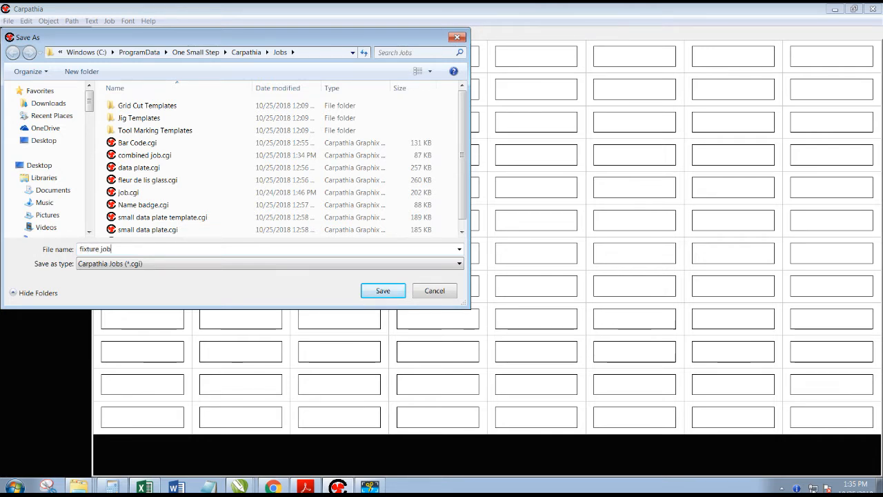
left_click(379, 293)
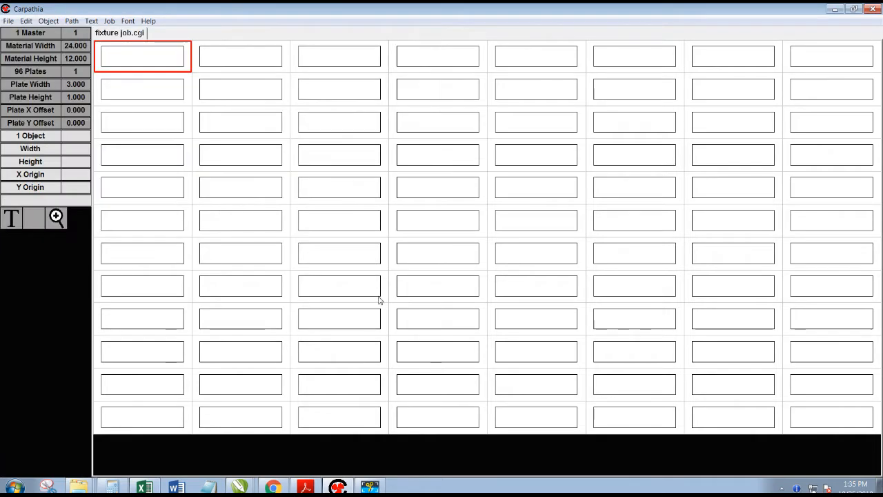
- Open combined job.cgi alongside the fixture job and open its single plate for editing
left_click(9, 21)
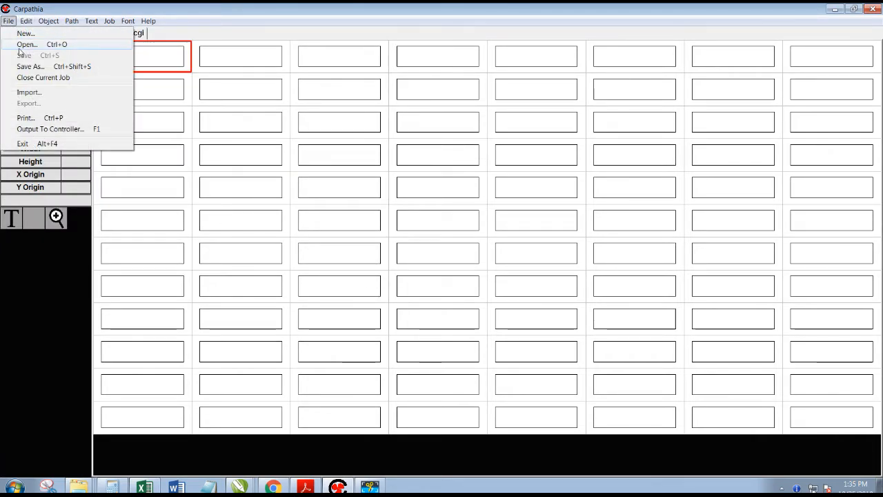
left_click(20, 45)
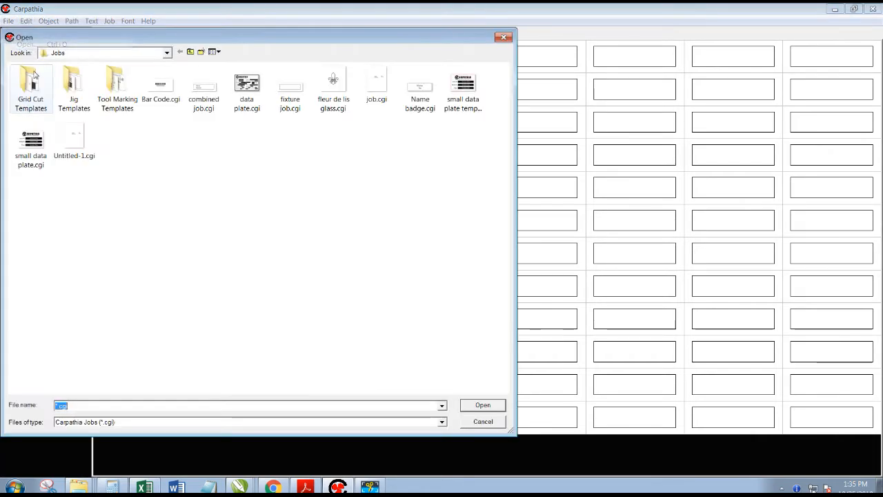
left_click(204, 88)
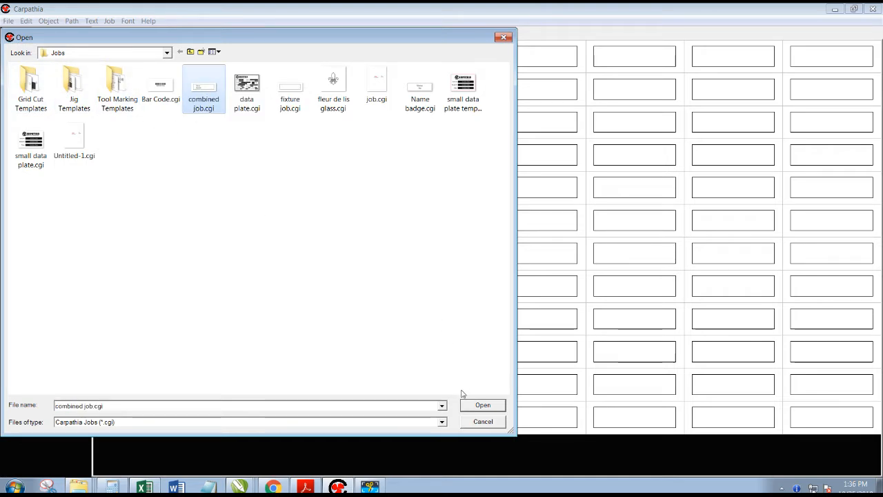
left_click(475, 408)
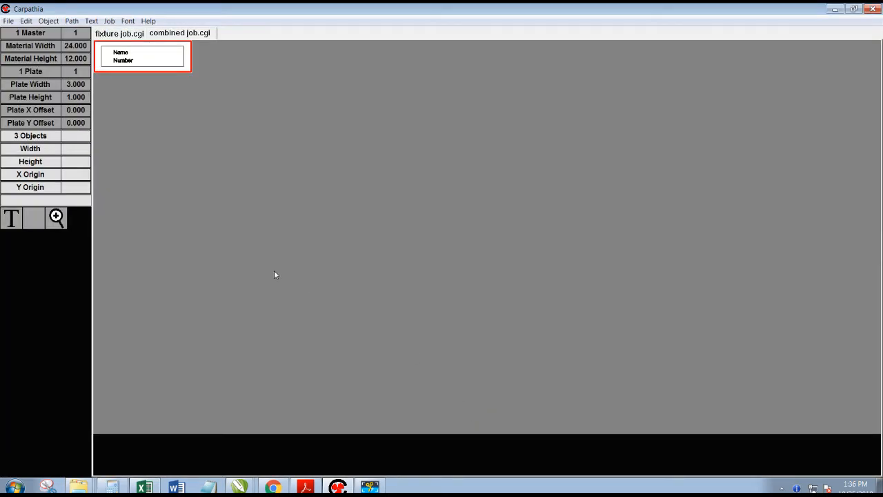
double_click(166, 54)
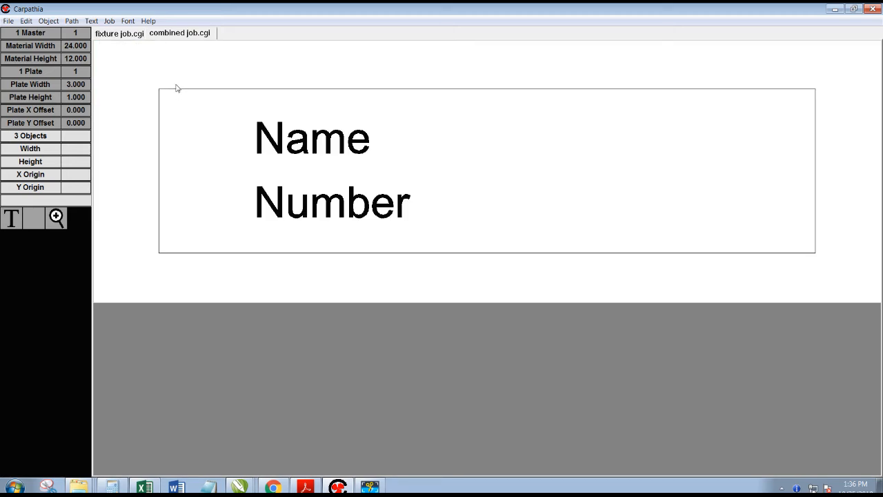
- Delete the 2.5 x 0.625 box from the plate, leaving only the Name and Number texts
key("Tab")
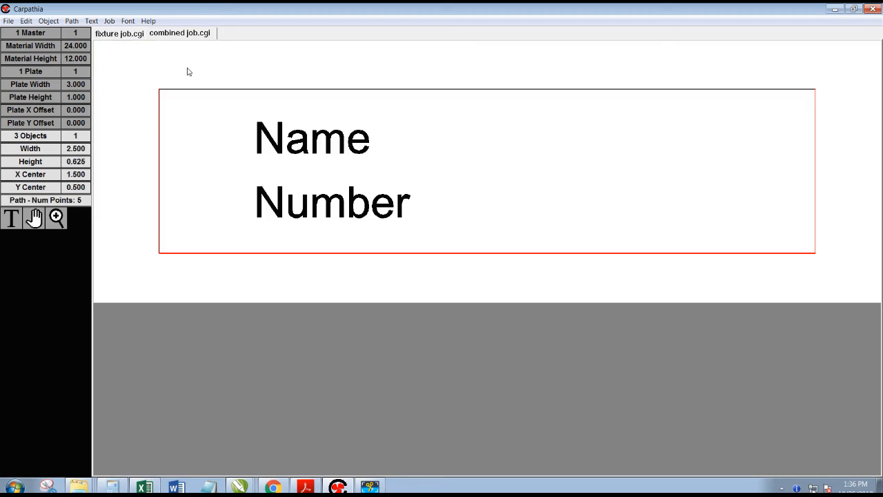
key("Tab")
key("Tab")
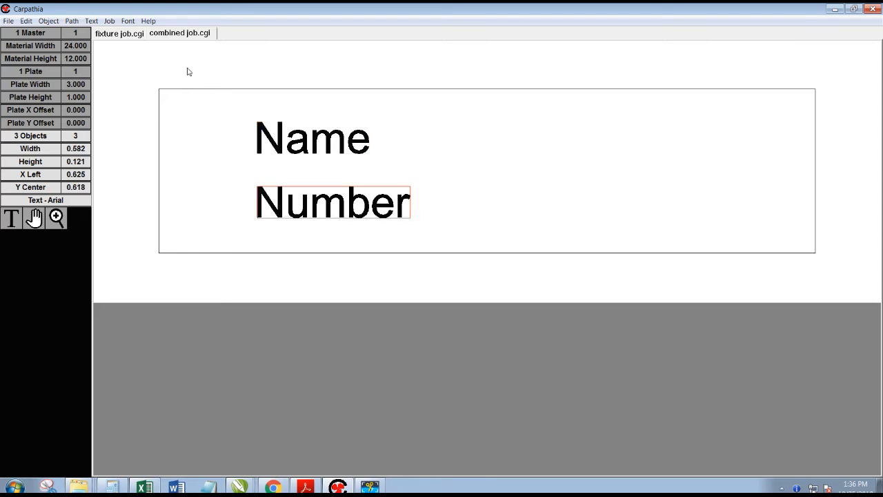
key("Tab")
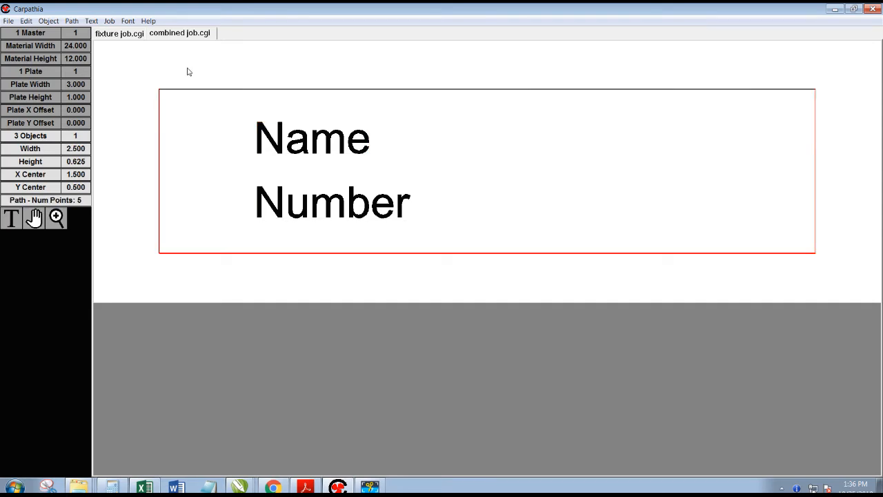
key("Delete")
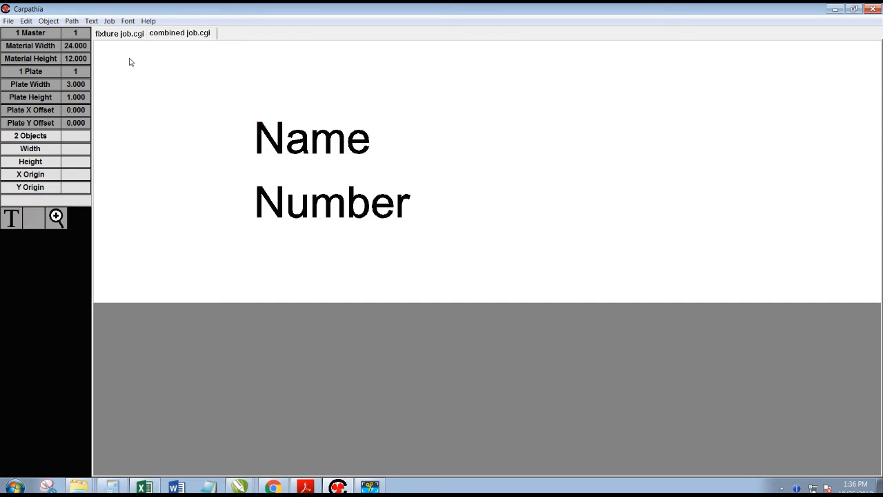
- Save the text-only job as a separate file named "engrave tag job"
left_click(8, 21)
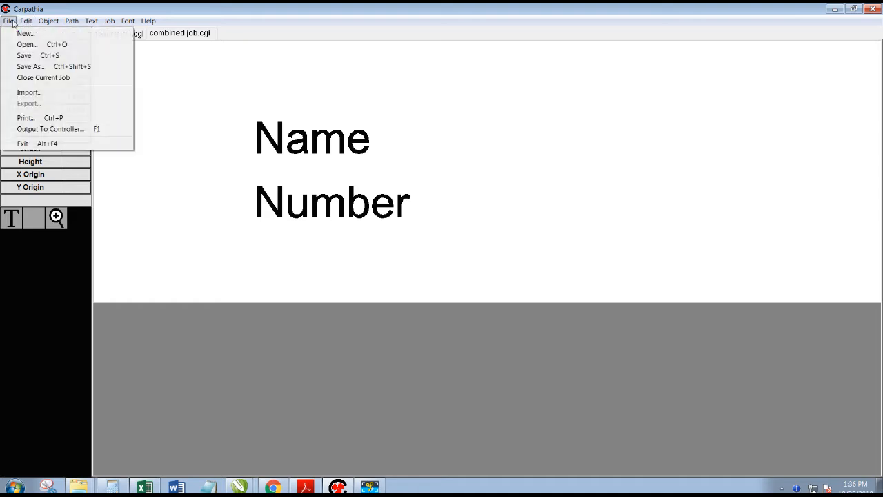
left_click(30, 66)
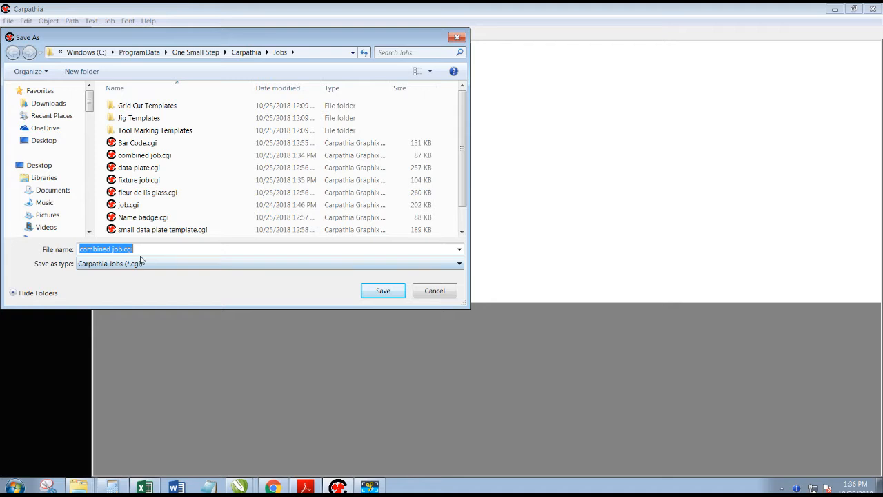
type("engrave tag job")
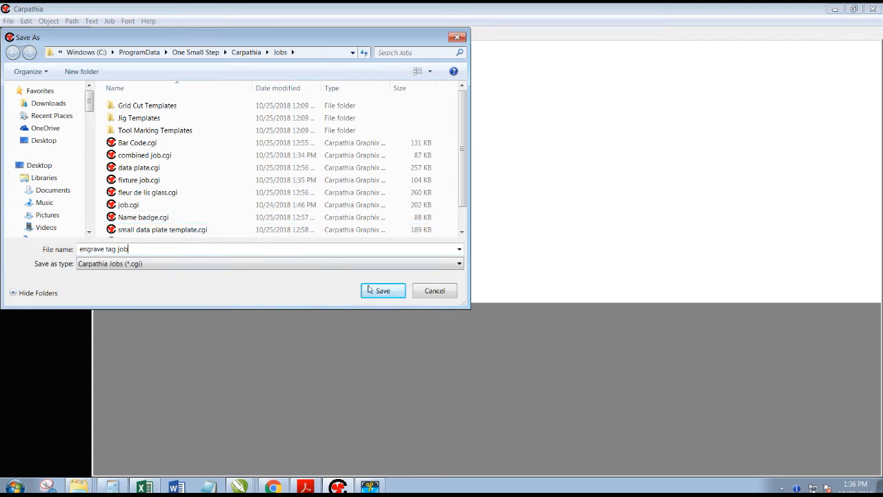
left_click(397, 292)
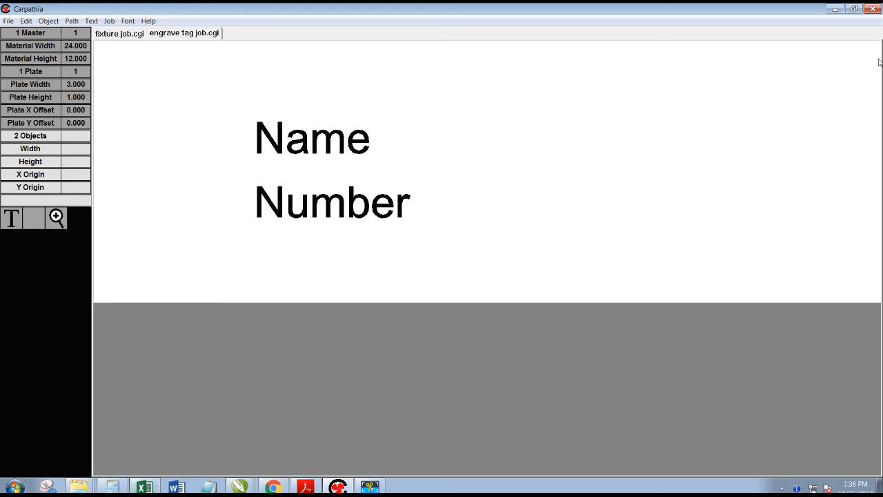
- Switch to Text Merge.xlsx in Excel and copy the last names in cells A3:A49
left_click(835, 8)
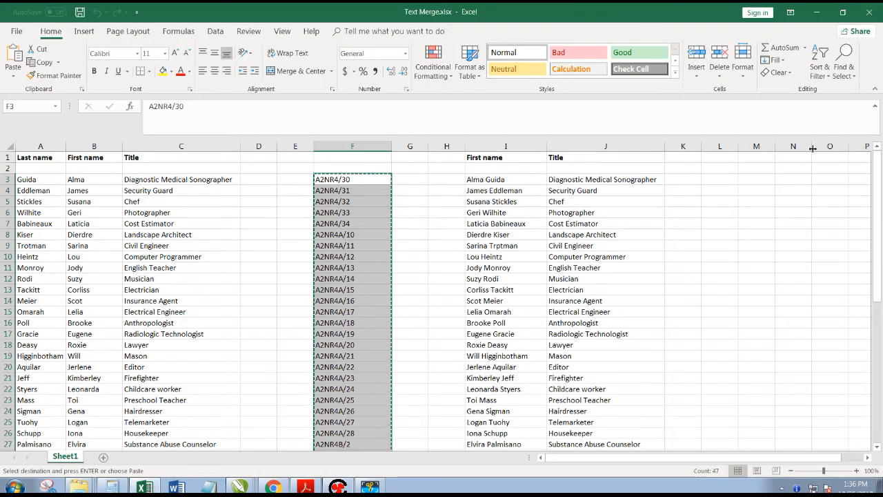
left_click_drag(26, 179, 59, 401)
right_click(32, 268)
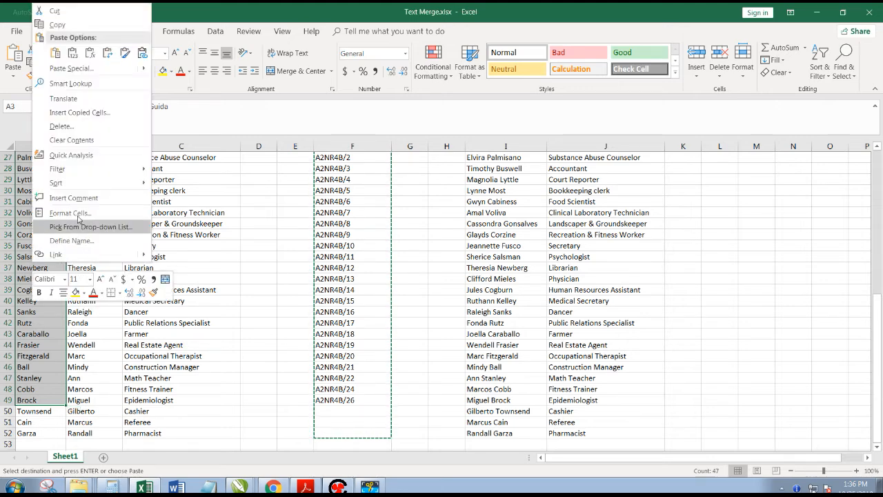
left_click(62, 26)
scroll(182, 373, "up", 9)
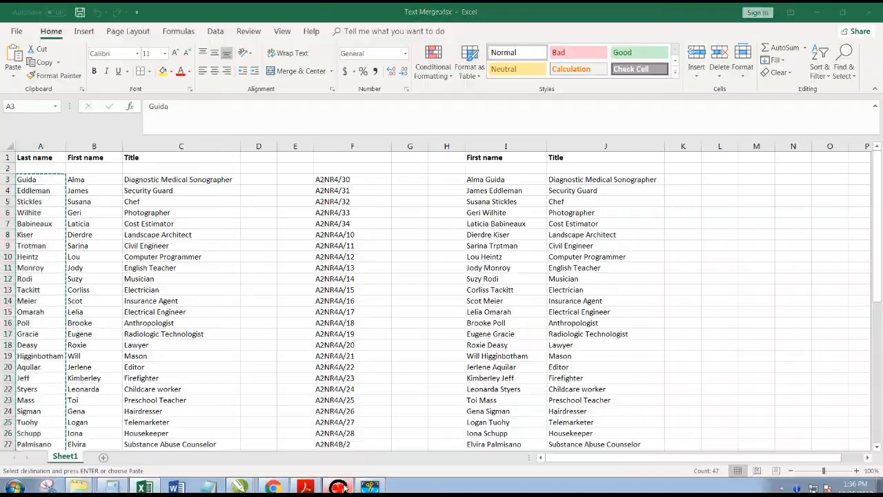
- Return to Carpathia, run Text Merge on the Name text with the copied last names without prefix or postfix, and open the first plate for editing
left_click(338, 486)
left_click_drag(227, 103, 401, 170)
left_click(91, 21)
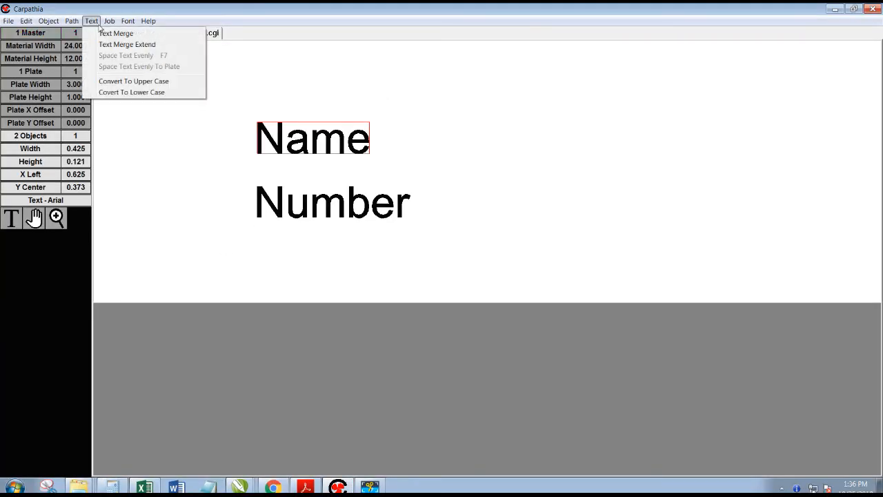
left_click(114, 34)
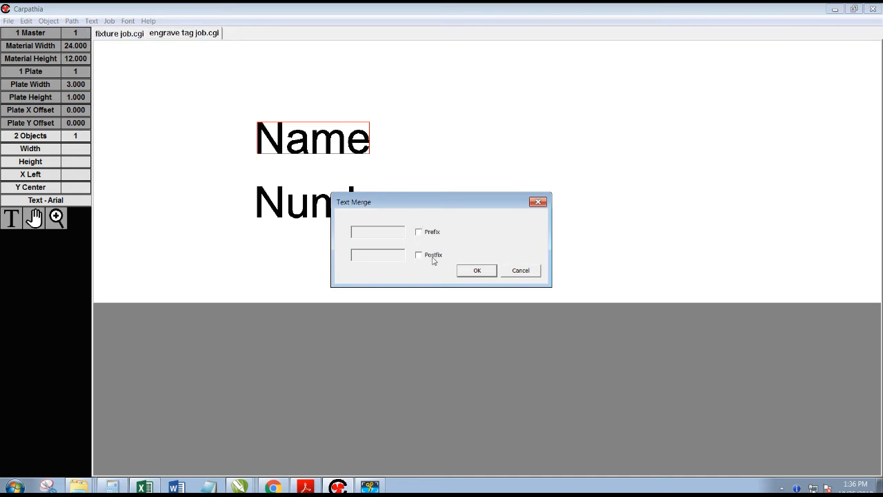
left_click(476, 270)
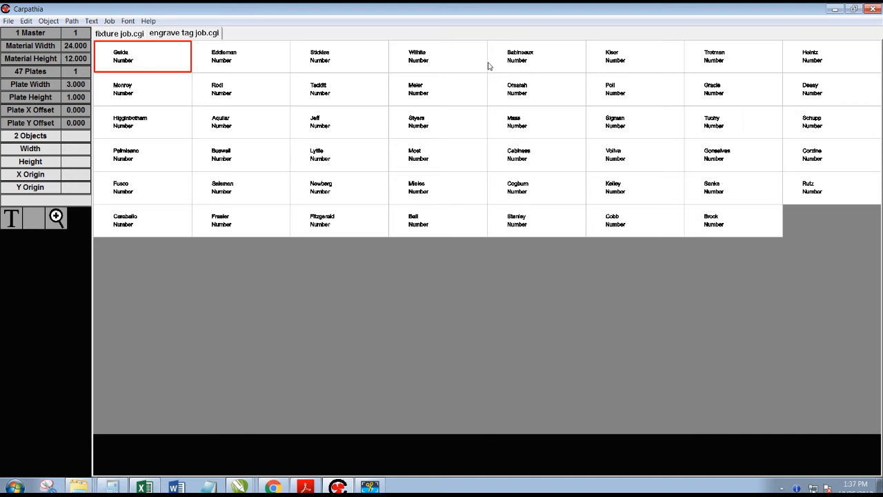
double_click(123, 60)
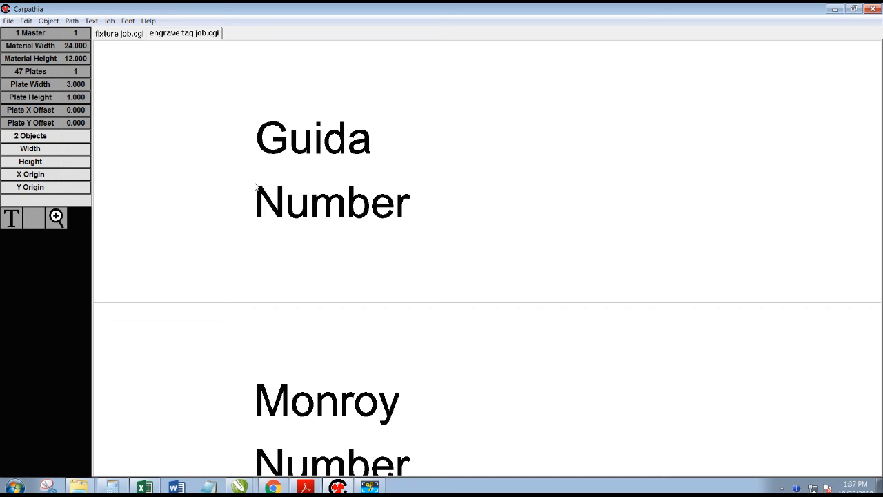
- Switch back to the Excel workbook and copy the tag numbers in cells F3:F49
left_click(339, 488)
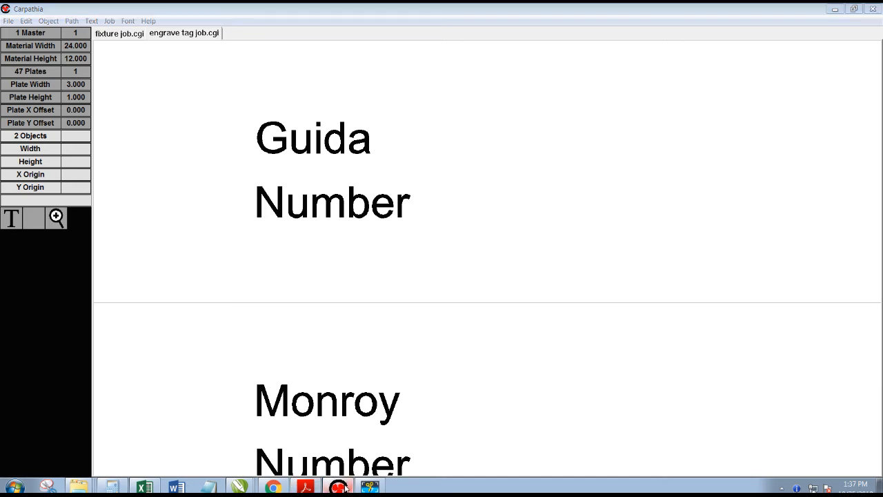
left_click_drag(320, 181, 391, 439)
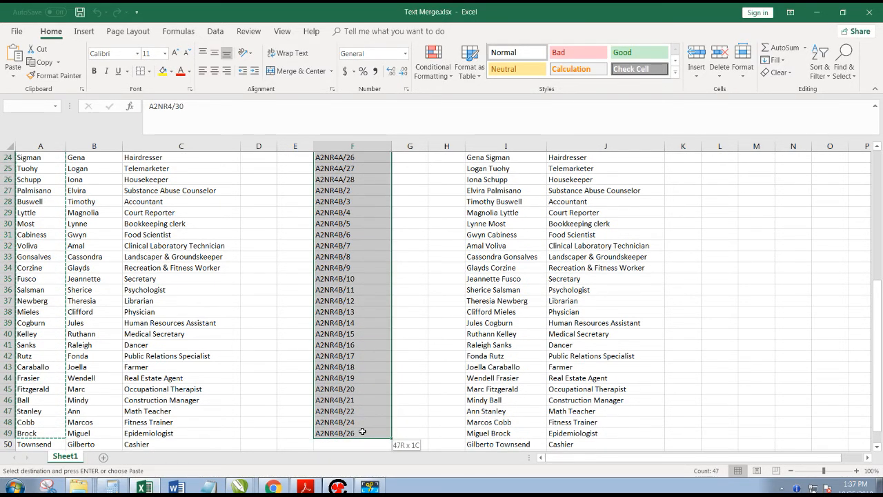
right_click(335, 331)
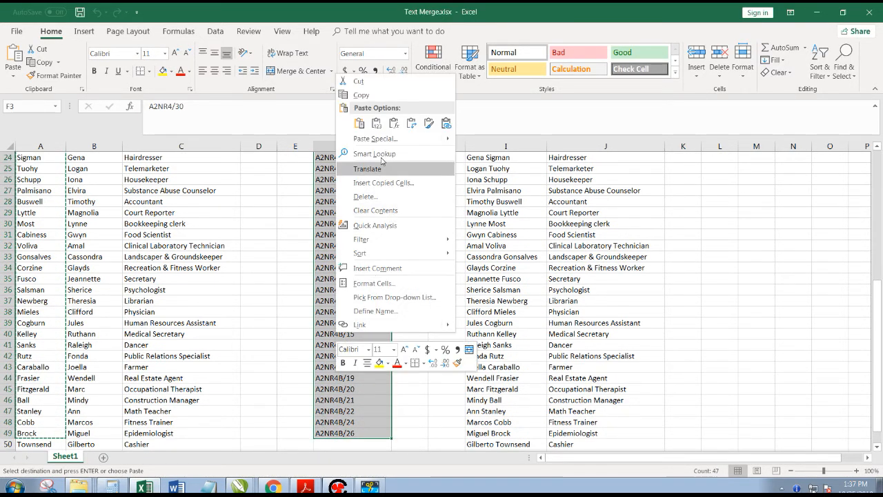
left_click(365, 96)
scroll(386, 207, "up", 8)
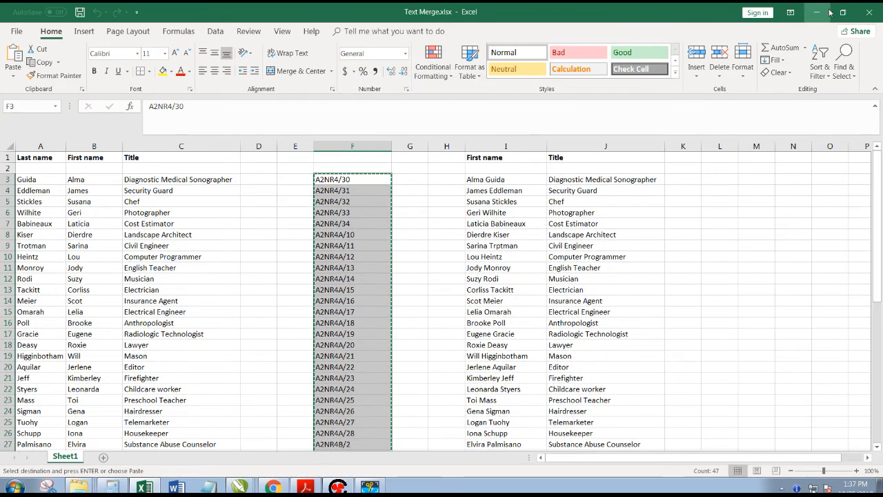
left_click(819, 13)
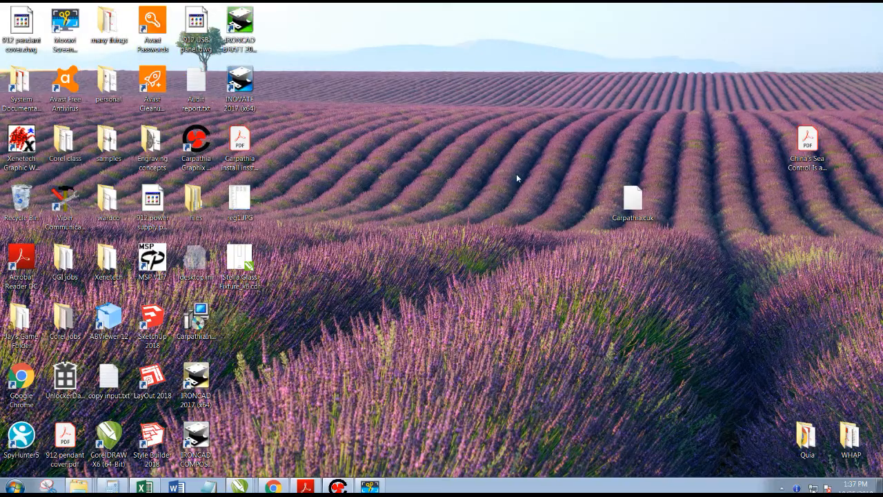
- Return to Carpathia and run Text Merge on the first plate's Number text with the copied tag numbers, without prefix or postfix
left_click(338, 488)
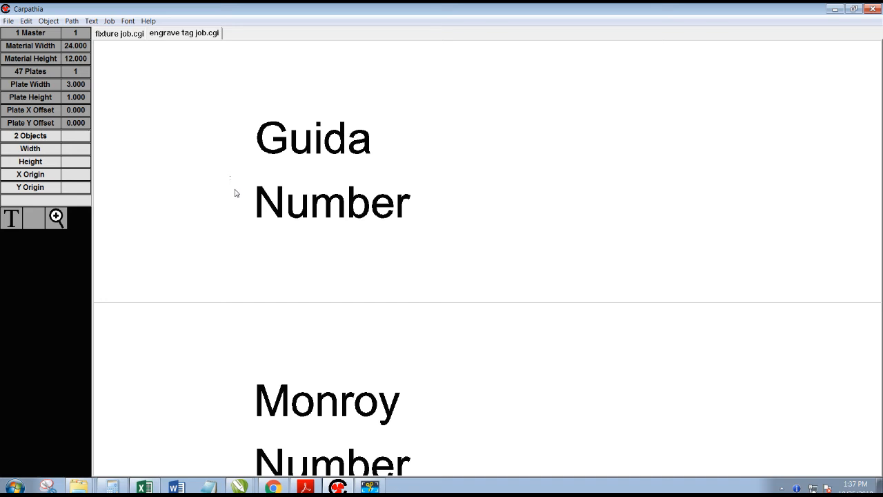
left_click_drag(230, 176, 519, 249)
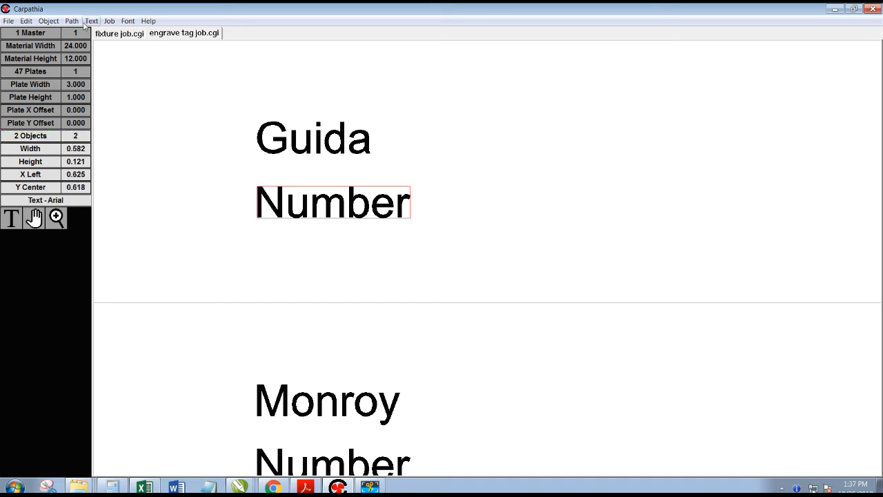
left_click(54, 22)
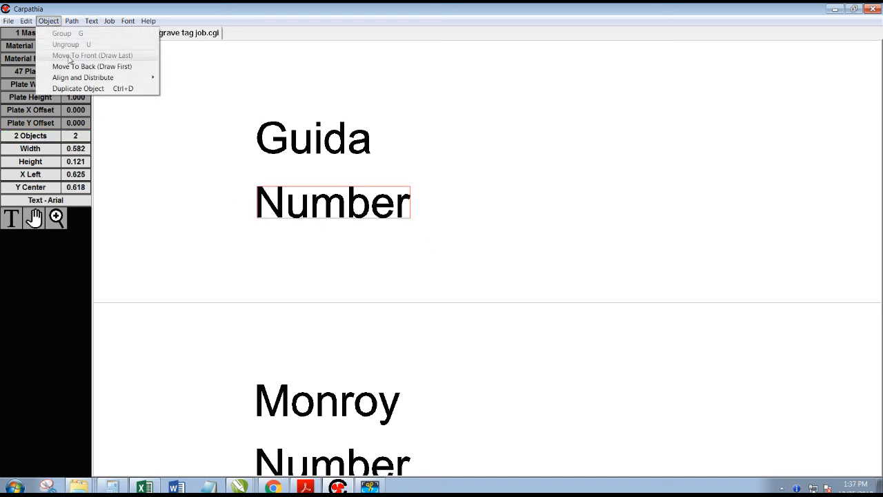
mouse_move(92, 19)
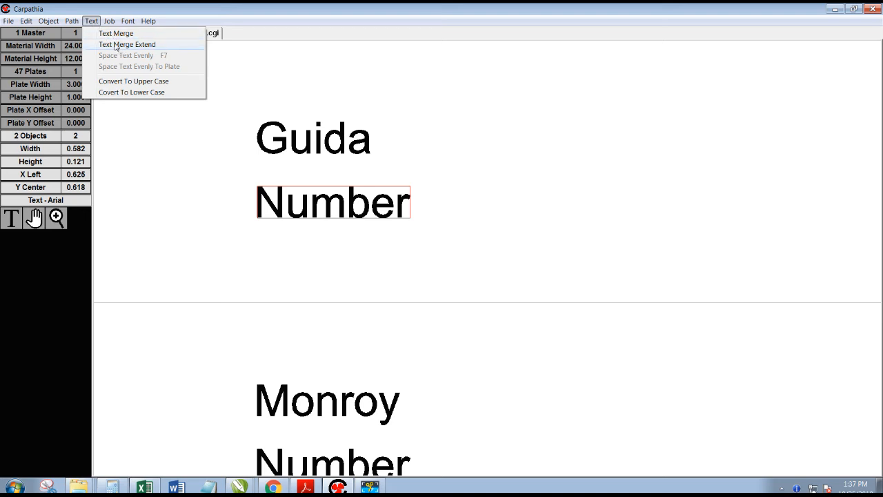
left_click(110, 33)
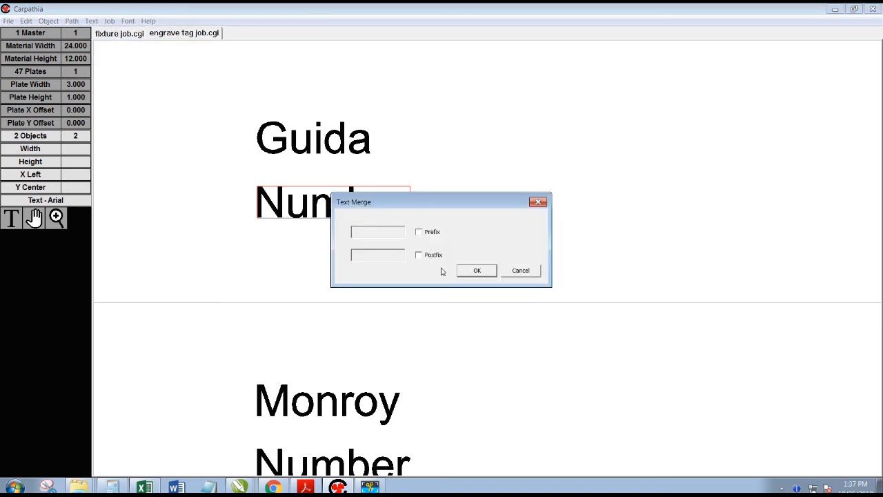
left_click(478, 271)
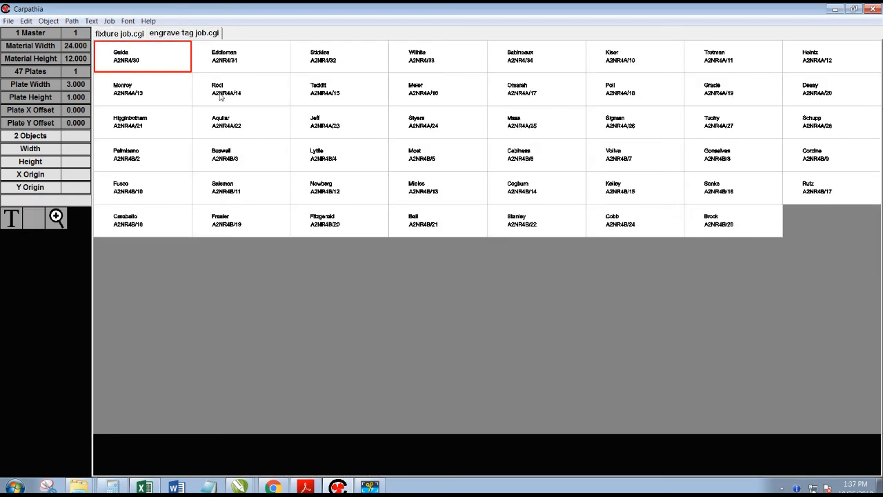